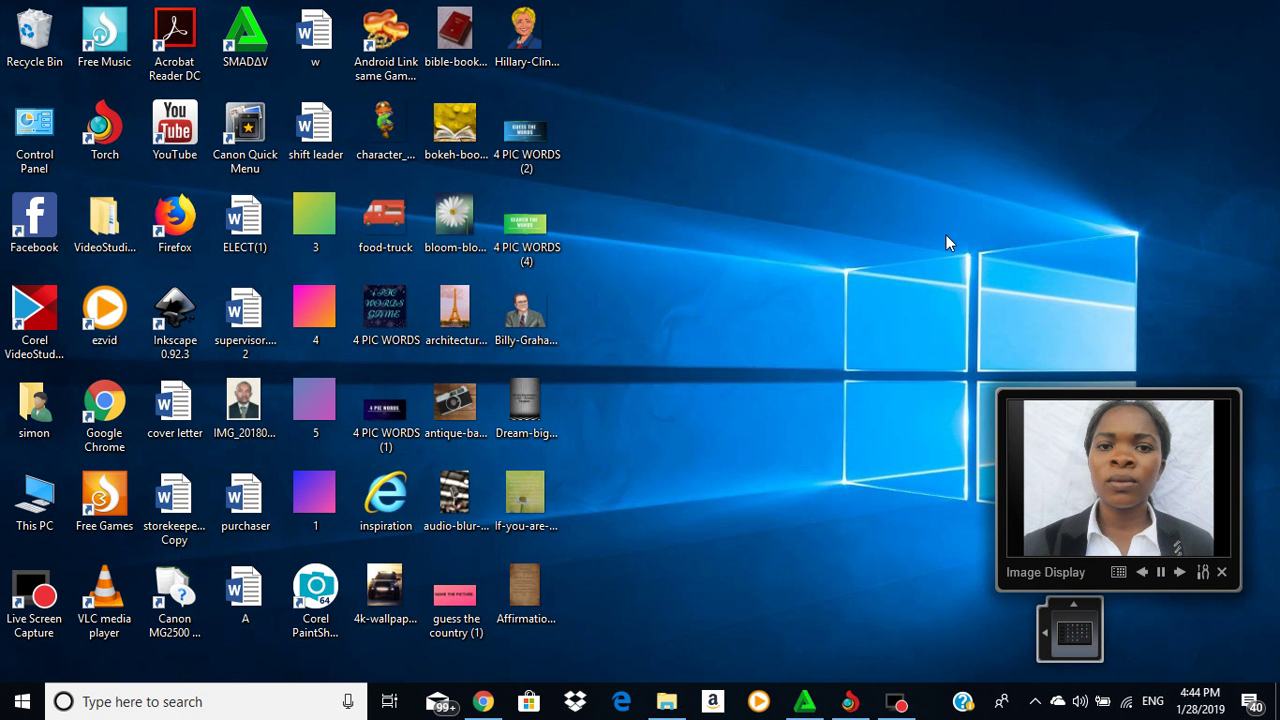
# Step: Open Command Prompt and run javac to check whether the Java compiler is available
pyautogui.click(285, 703)
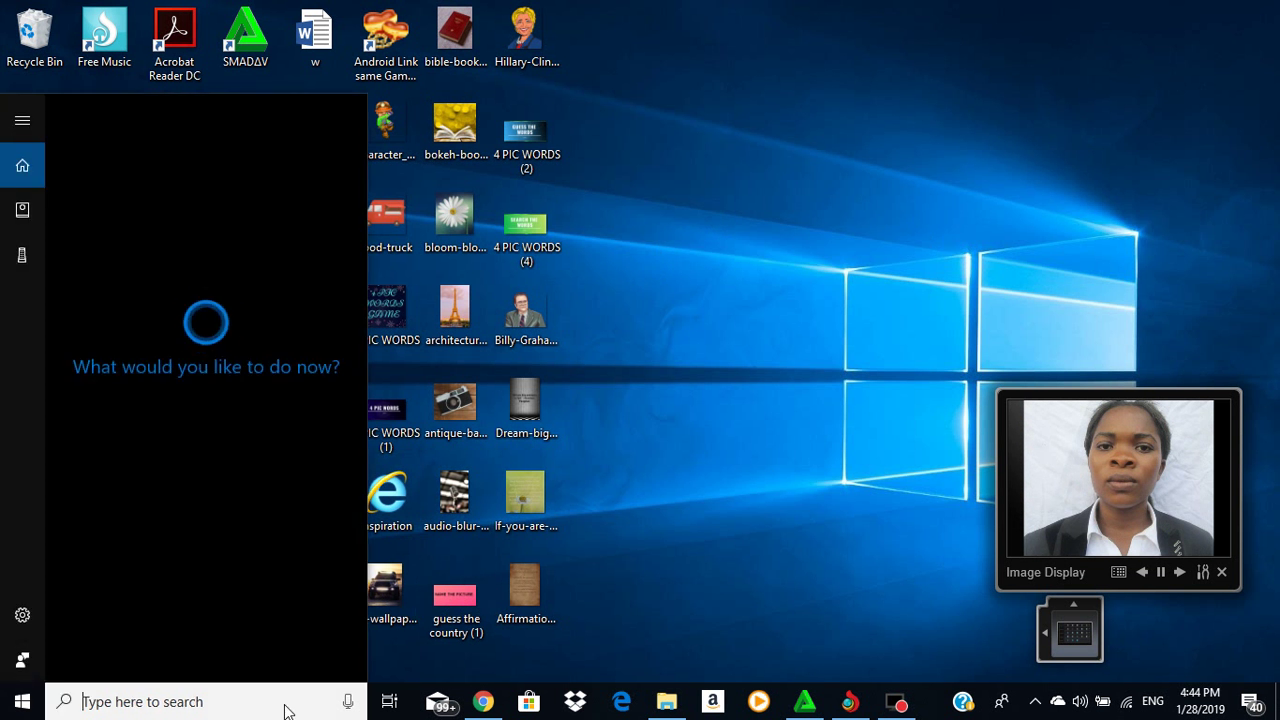
pyautogui.write('com')
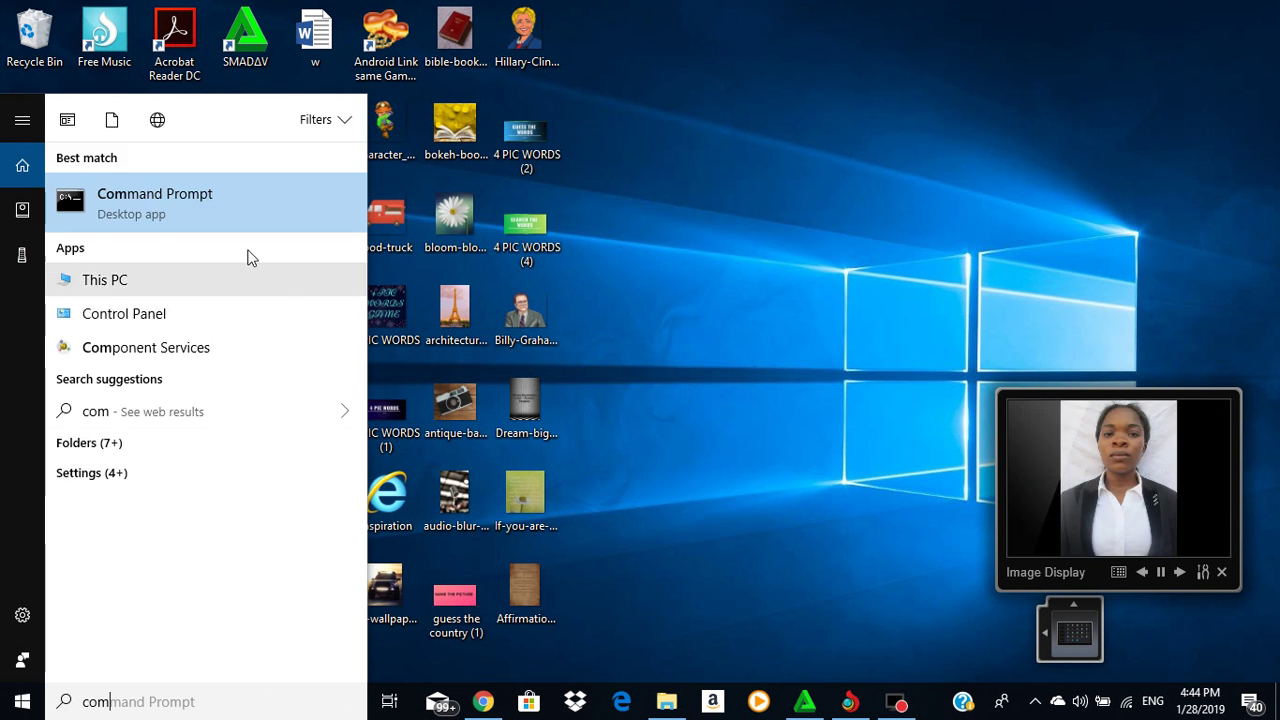
pyautogui.click(234, 198)
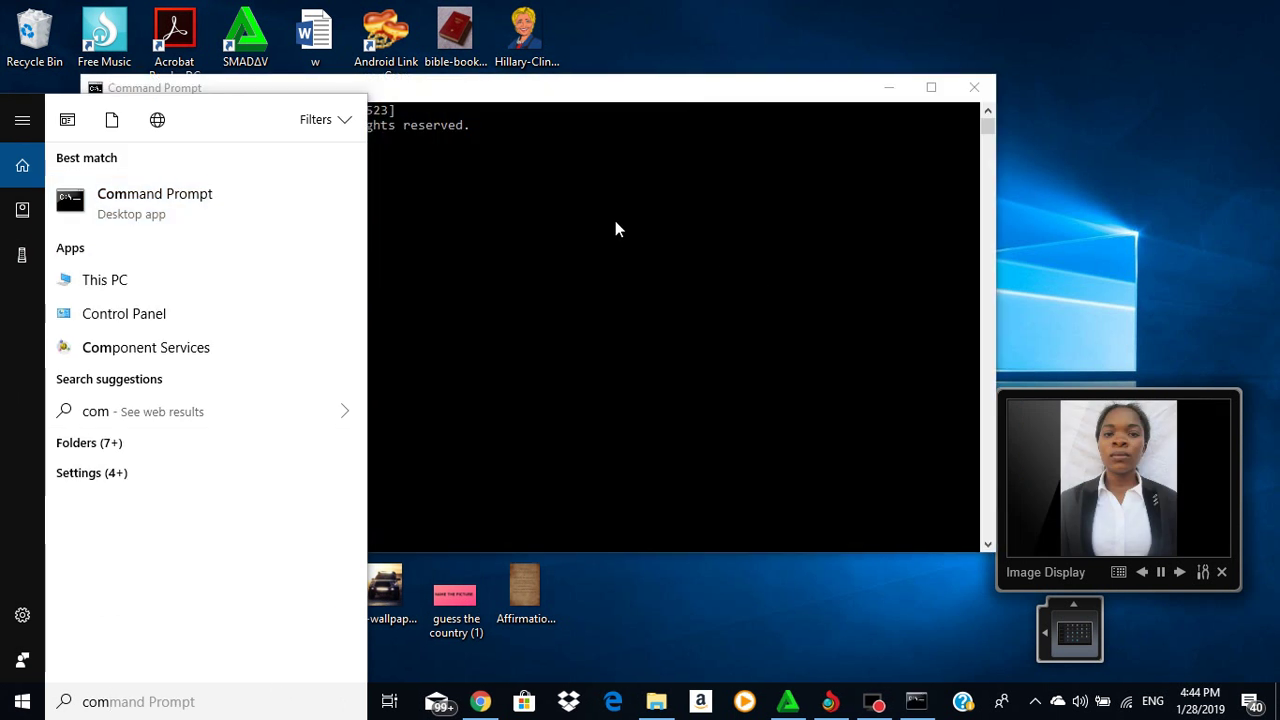
pyautogui.click(818, 199)
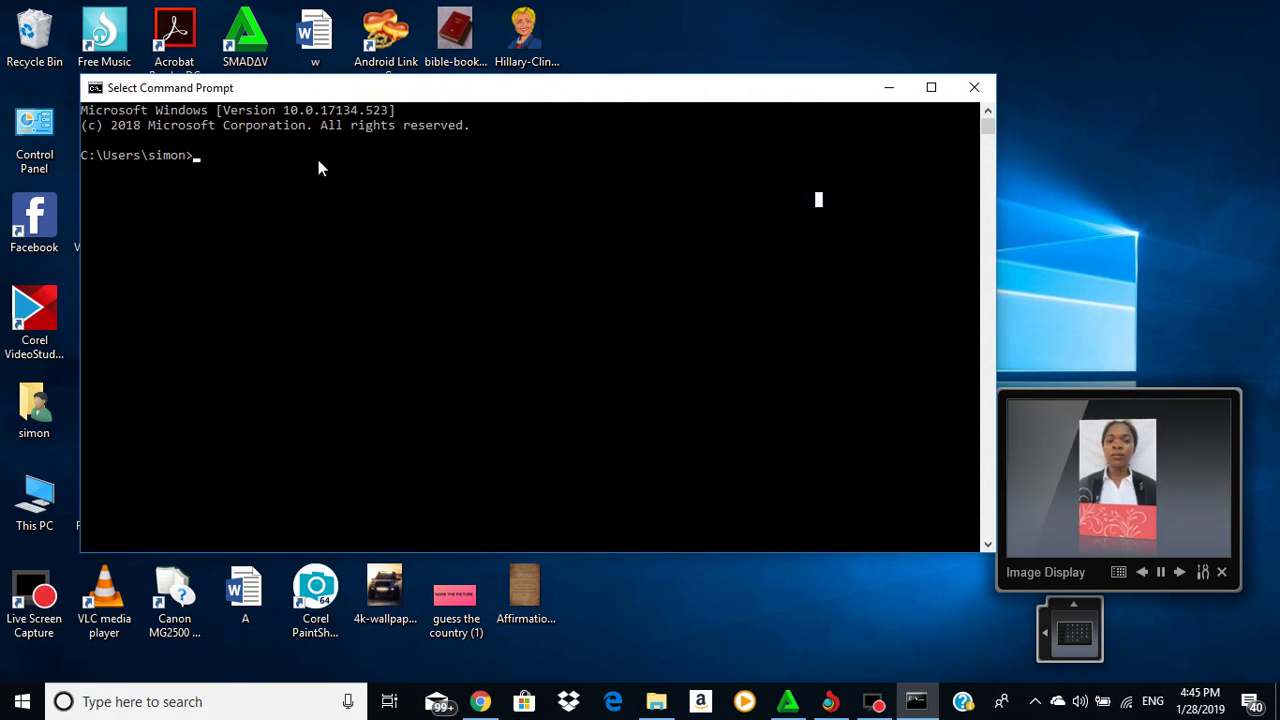
pyautogui.click(194, 154)
pyautogui.write('javac')
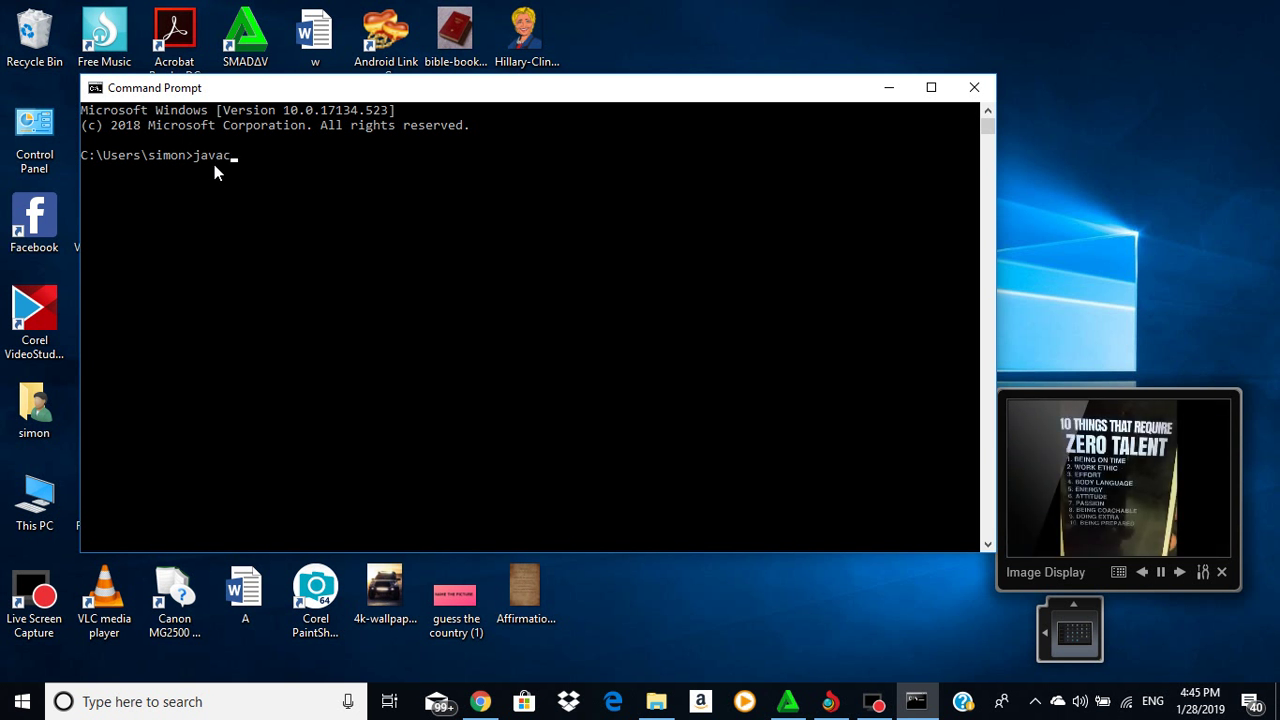
pyautogui.press('Return')
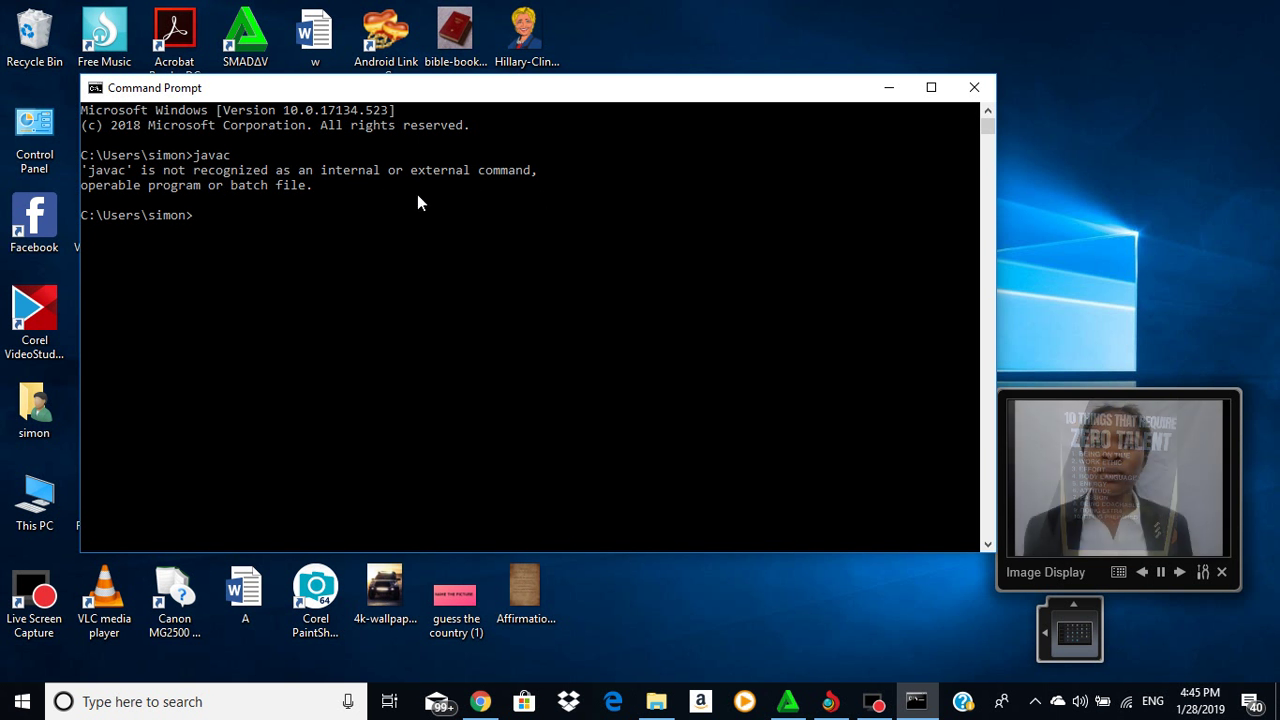
pyautogui.click(889, 88)
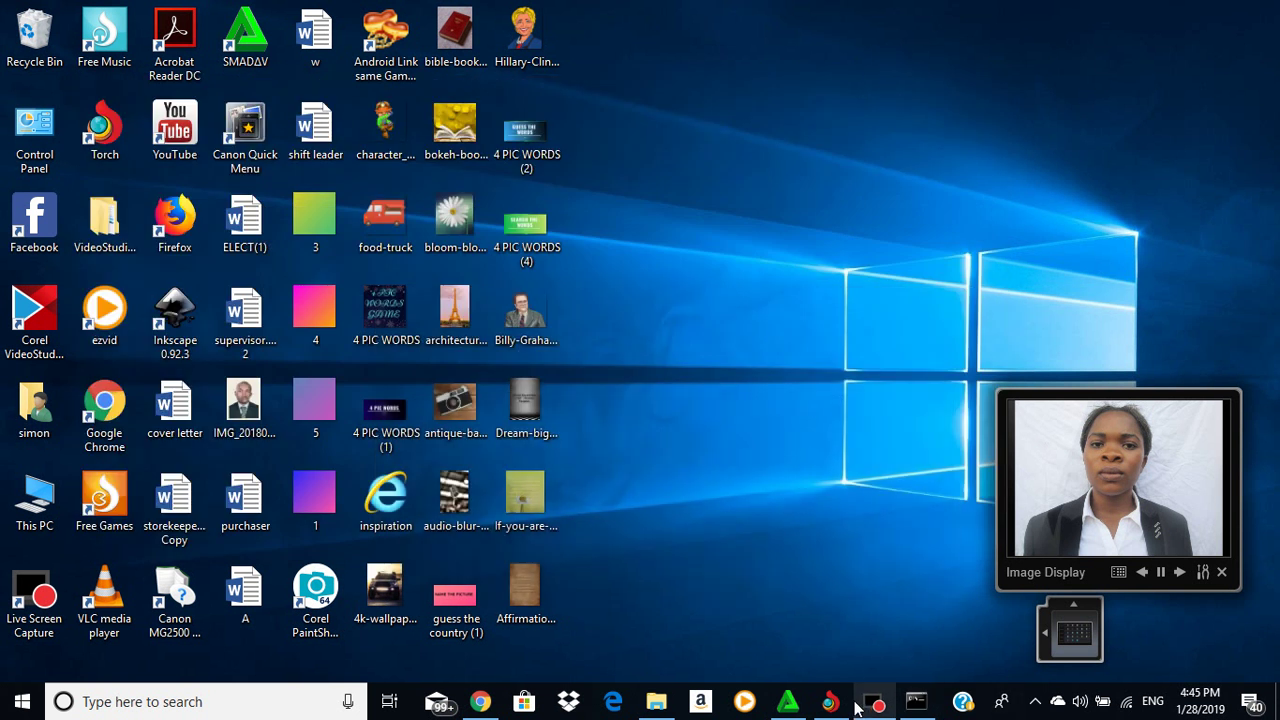
# Step: Switch to Chrome and go back from the Oracle JDK 11 page to the Google results for "java jdk download"
pyautogui.click(480, 701)
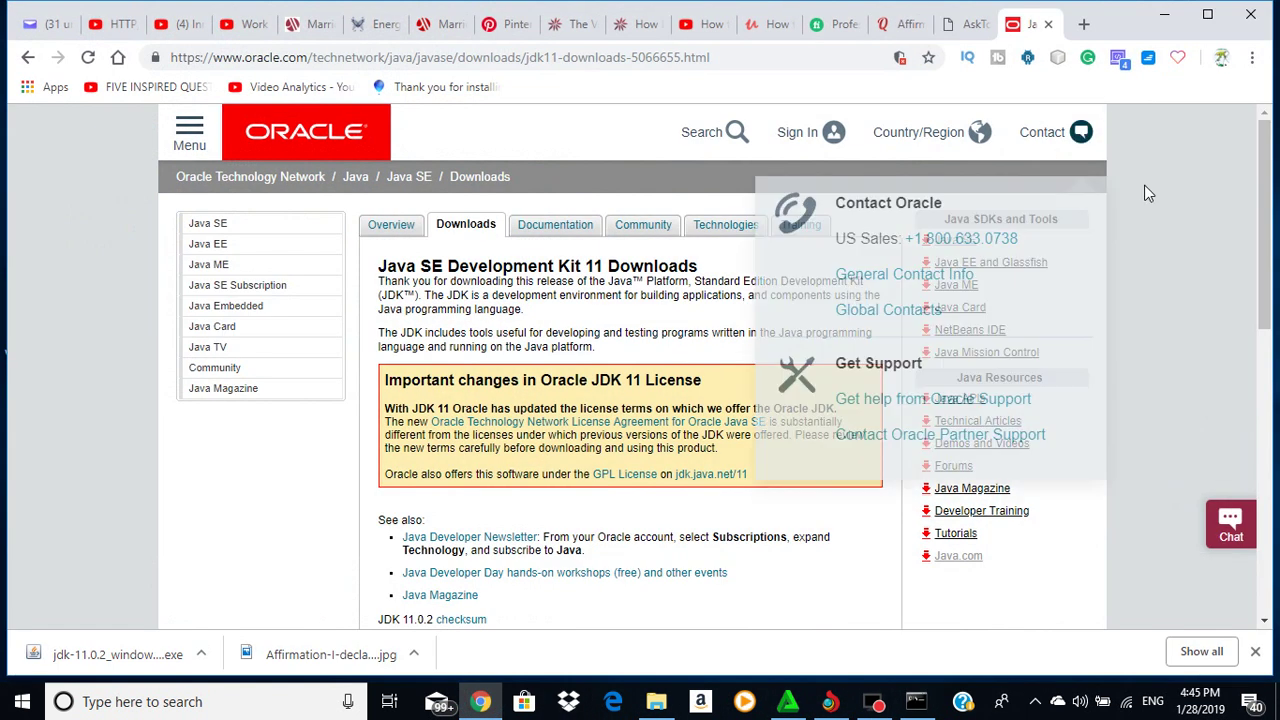
pyautogui.scroll(-10, 517, 134)
pyautogui.scroll(15, 370, 128)
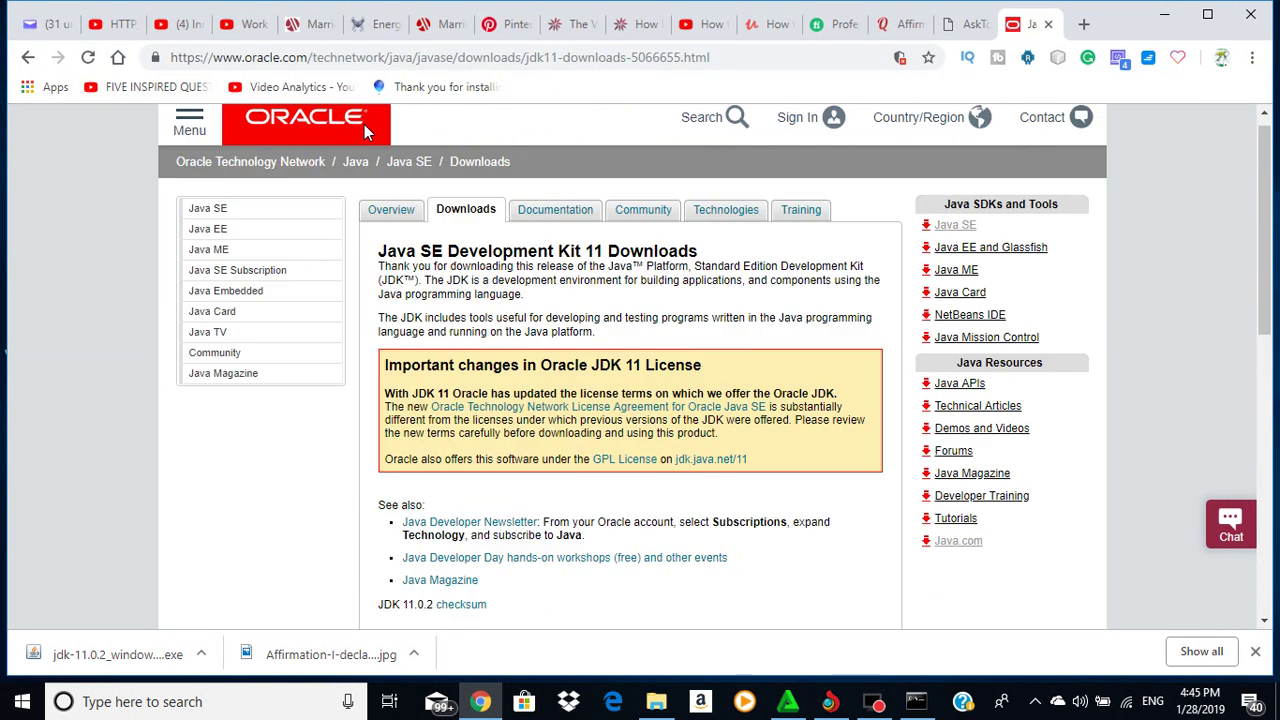
pyautogui.click(28, 58)
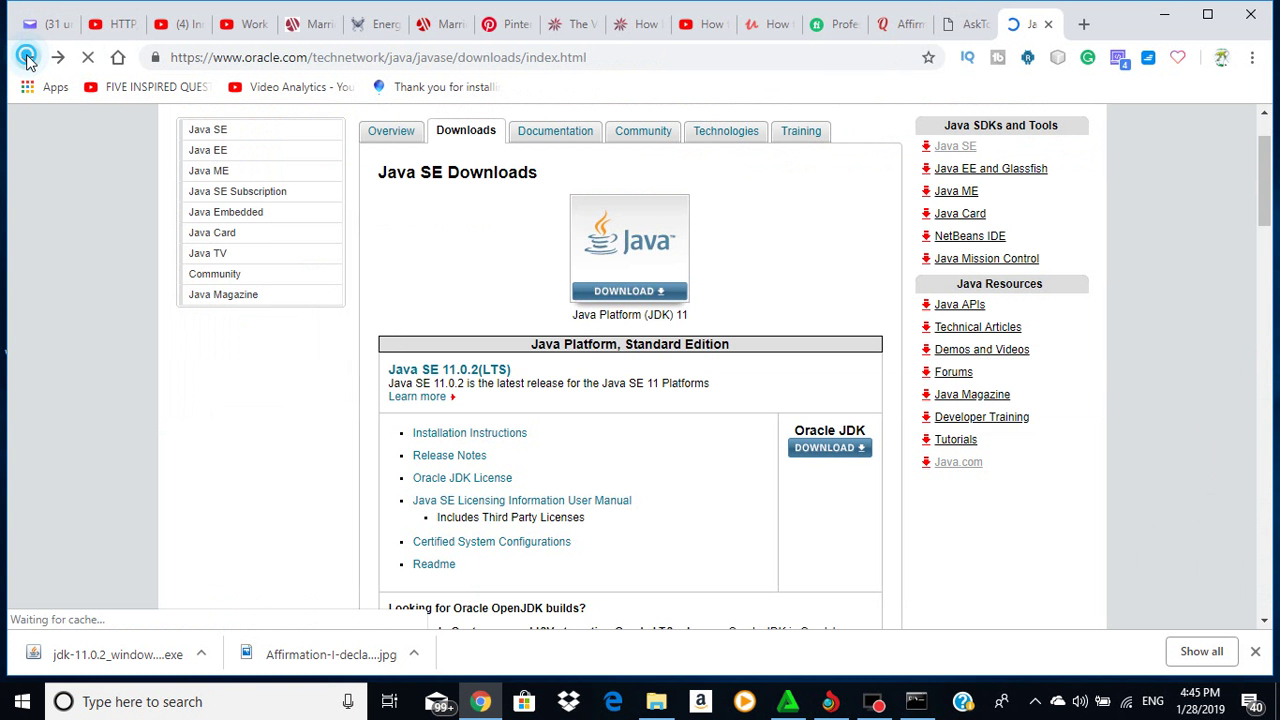
pyautogui.click(28, 58)
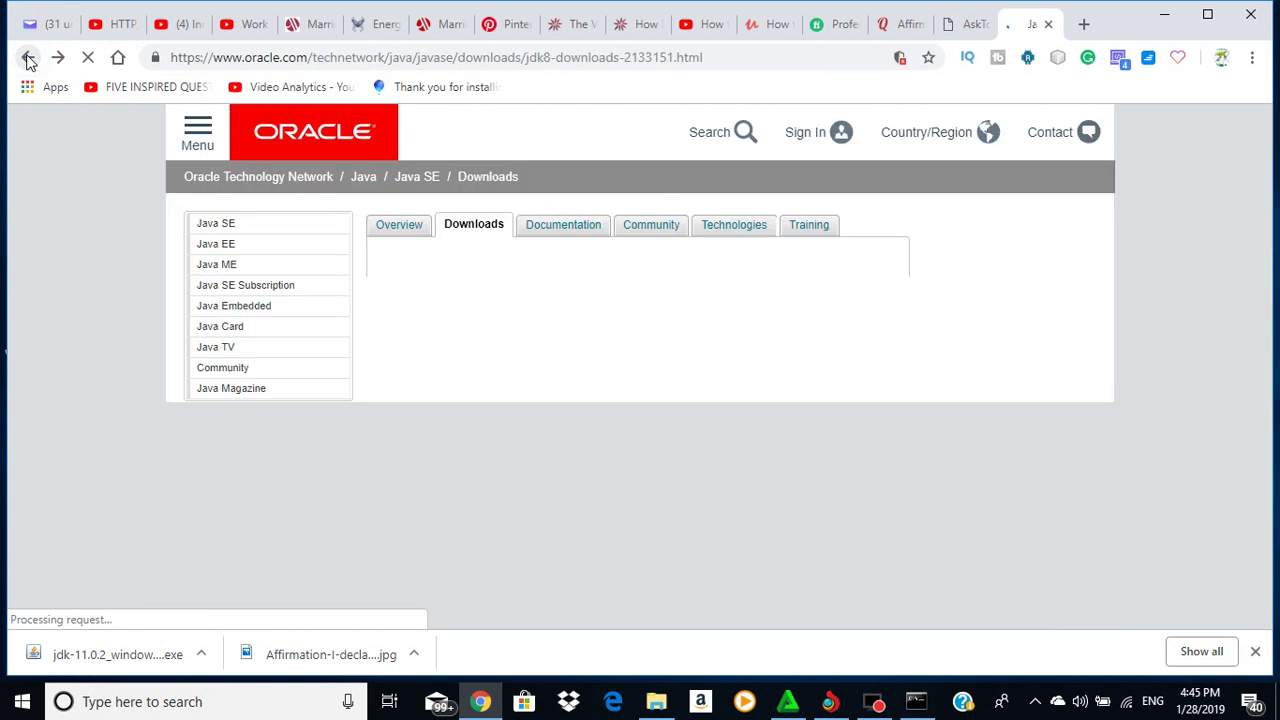
pyautogui.click(28, 58)
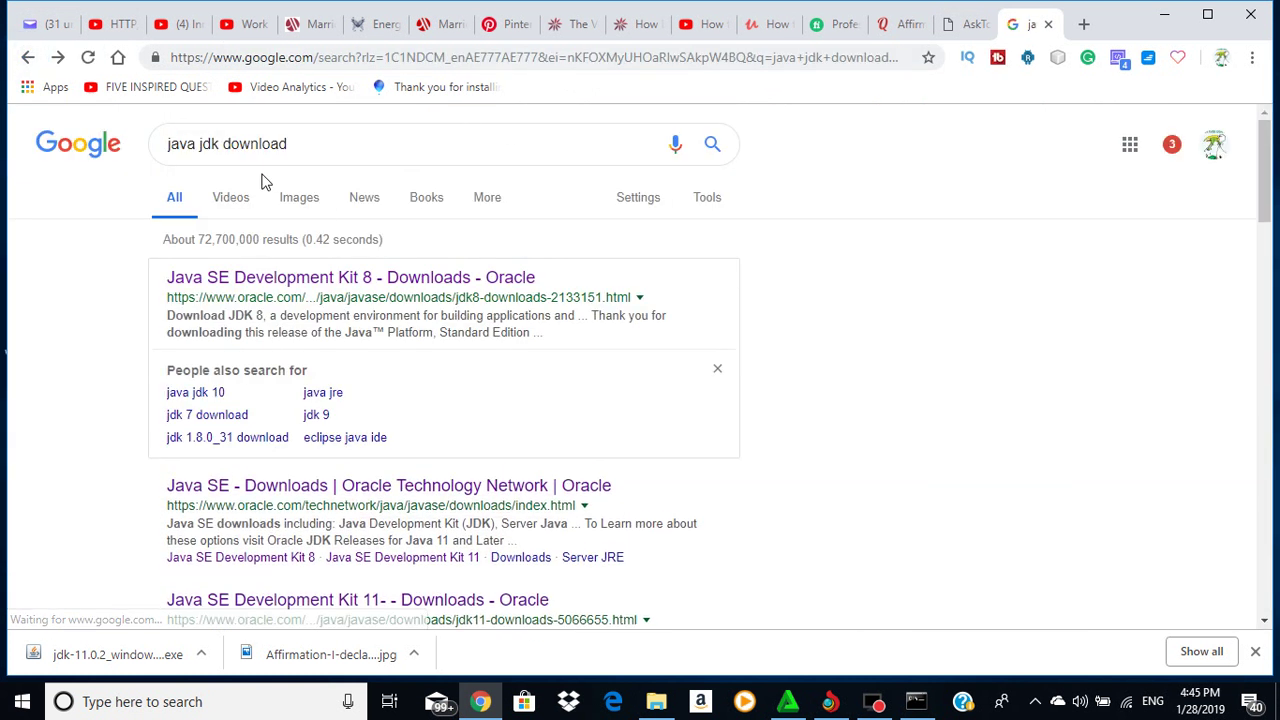
# Step: Open the Java SE Development Kit 8 search result and go through Oracle's Java SE Downloads to the Oracle JDK 11 download page
pyautogui.click(414, 282)
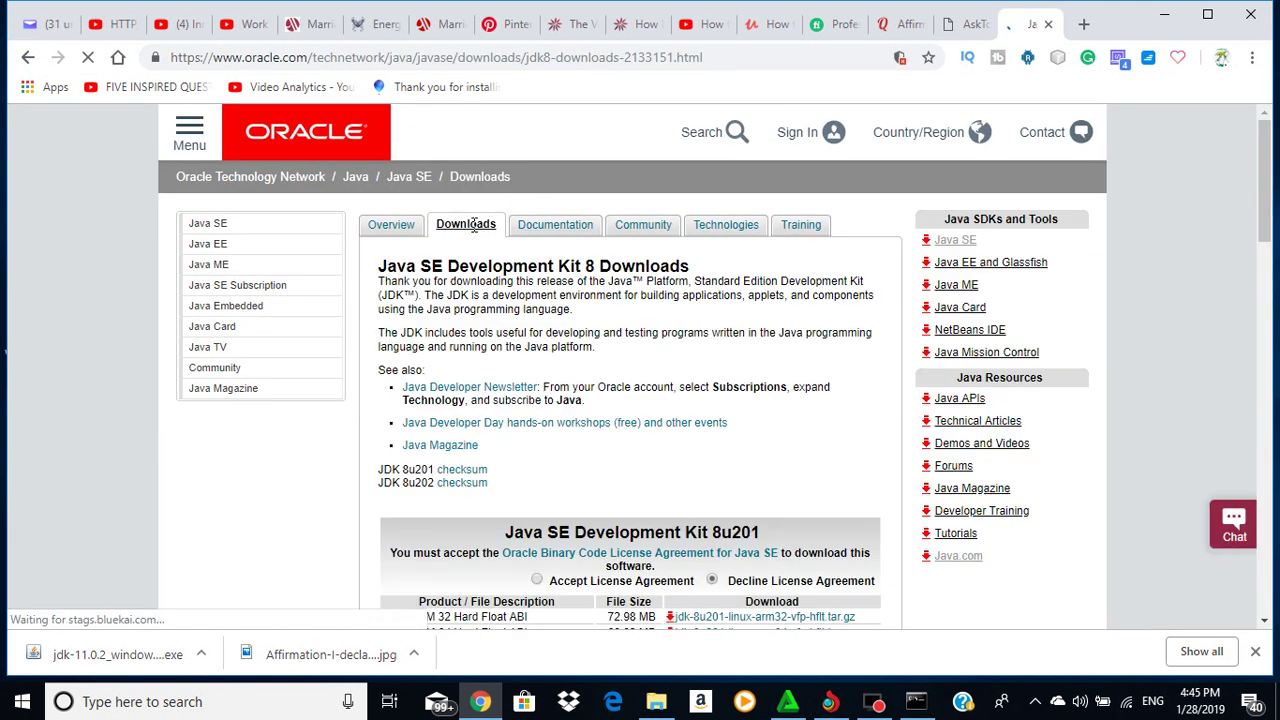
pyautogui.click(465, 226)
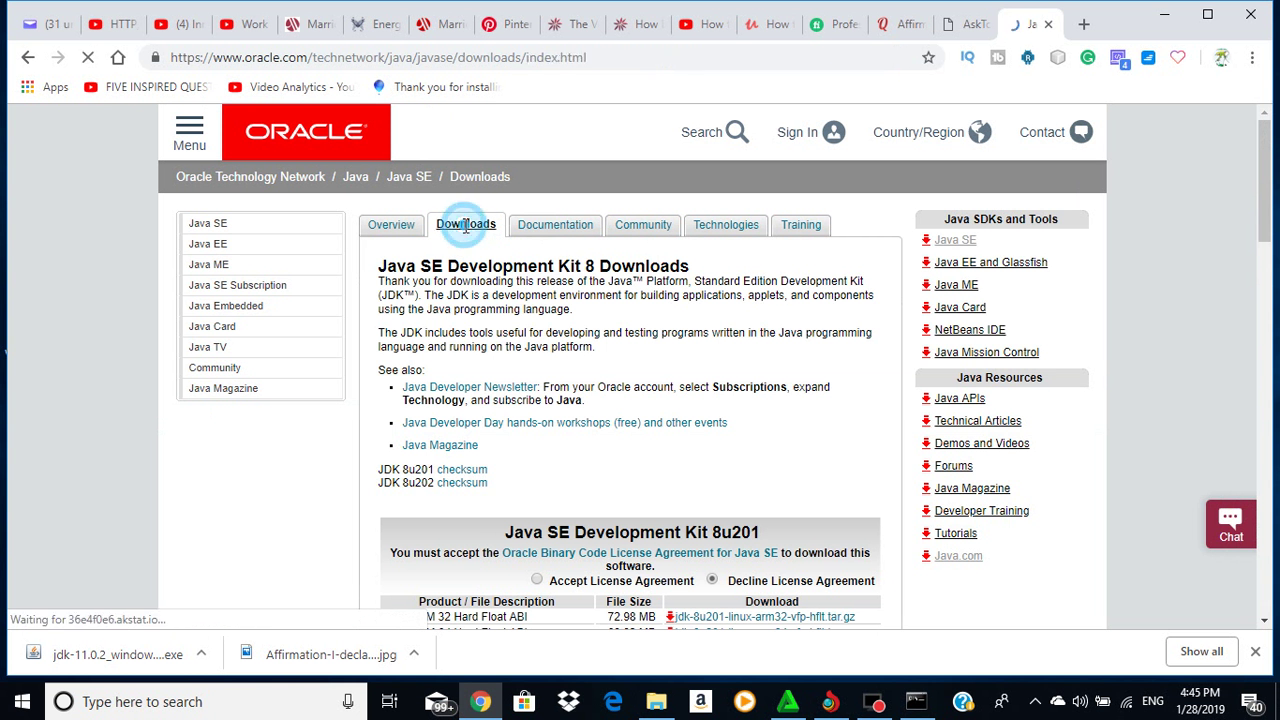
pyautogui.scroll(-2, 785, 289)
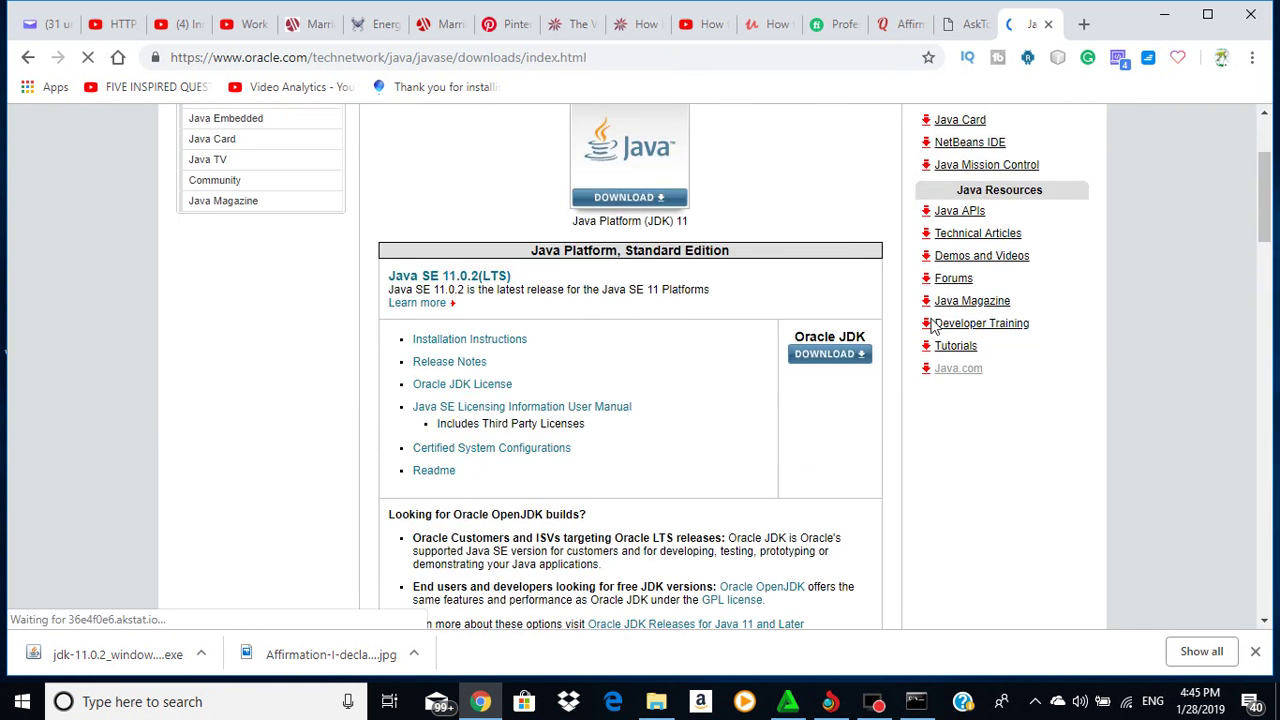
pyautogui.click(838, 366)
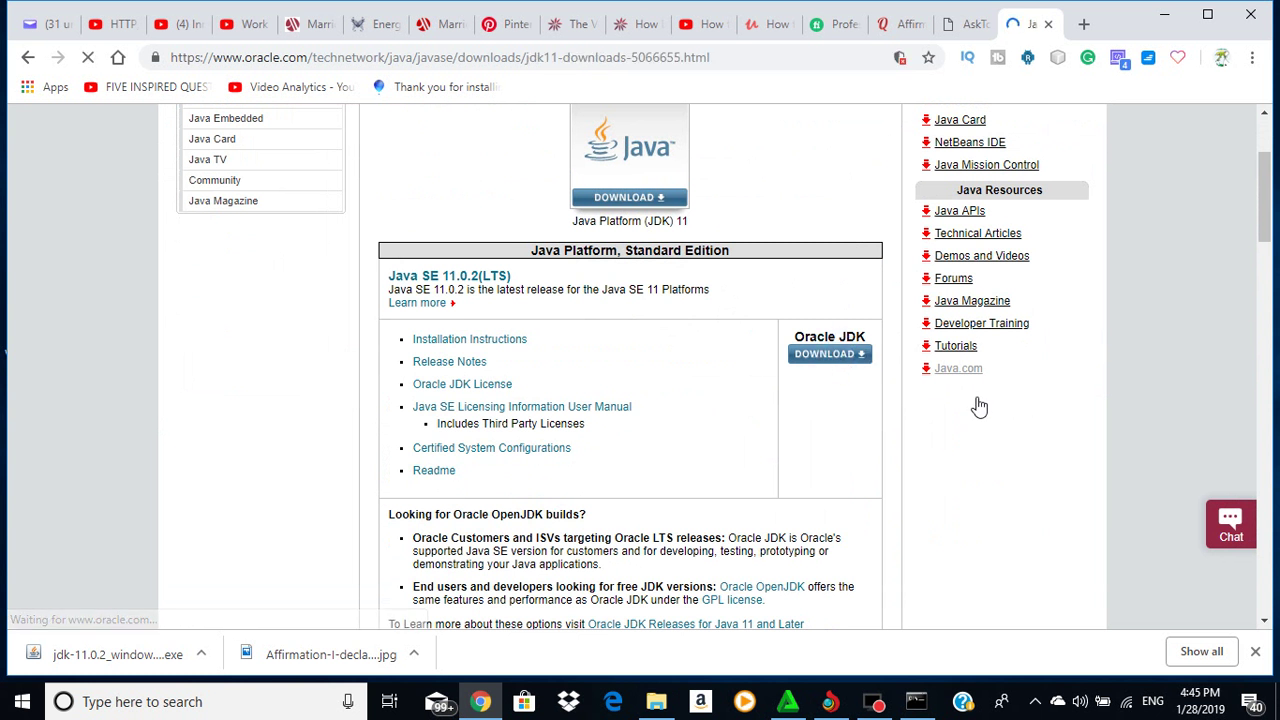
# Step: Accept the license agreement for Java SE Development Kit 11.0.2
pyautogui.scroll(-4, 636, 297)
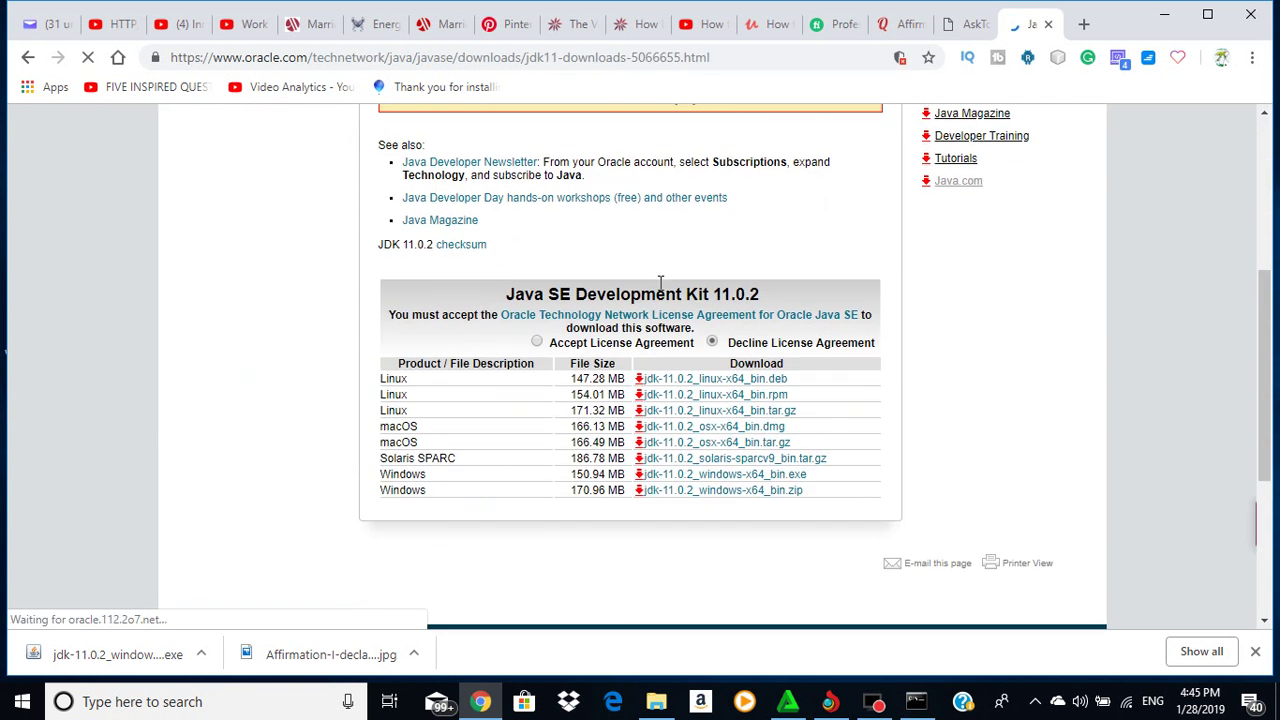
pyautogui.scroll(2, 610, 250)
pyautogui.scroll(1, 604, 250)
pyautogui.scroll(-4, 607, 251)
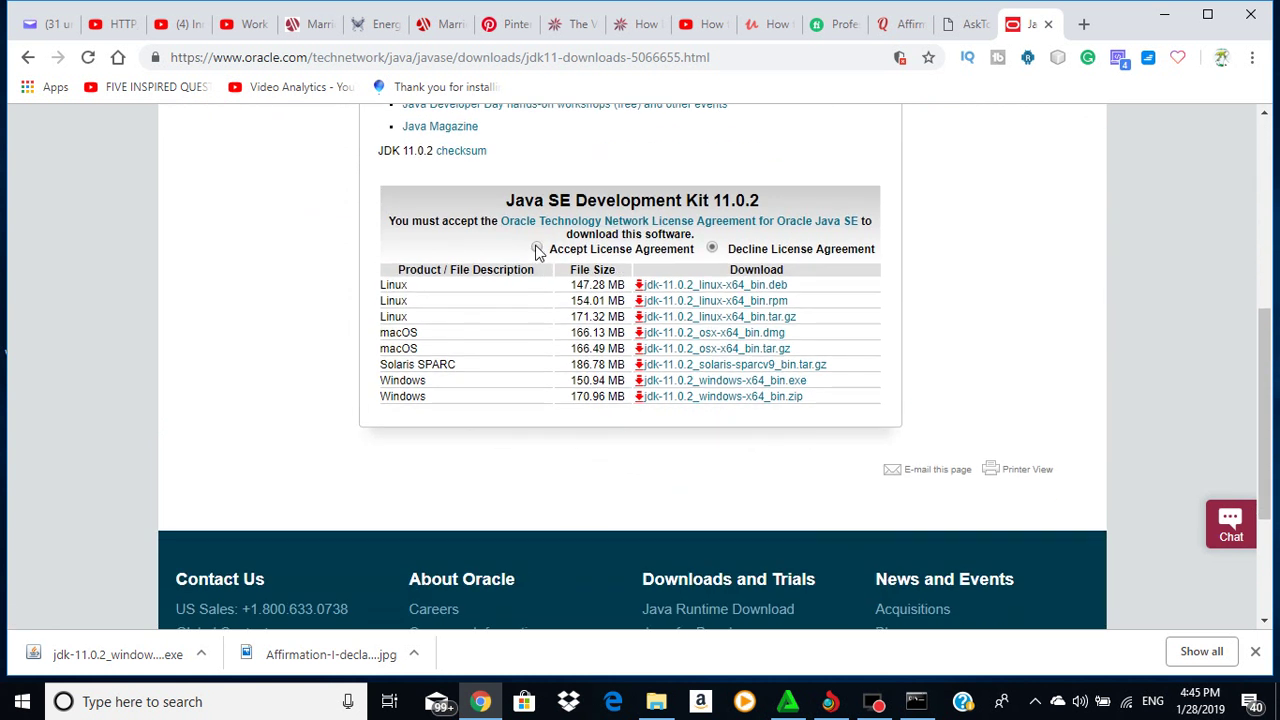
pyautogui.click(537, 249)
pyautogui.scroll(-2, 828, 292)
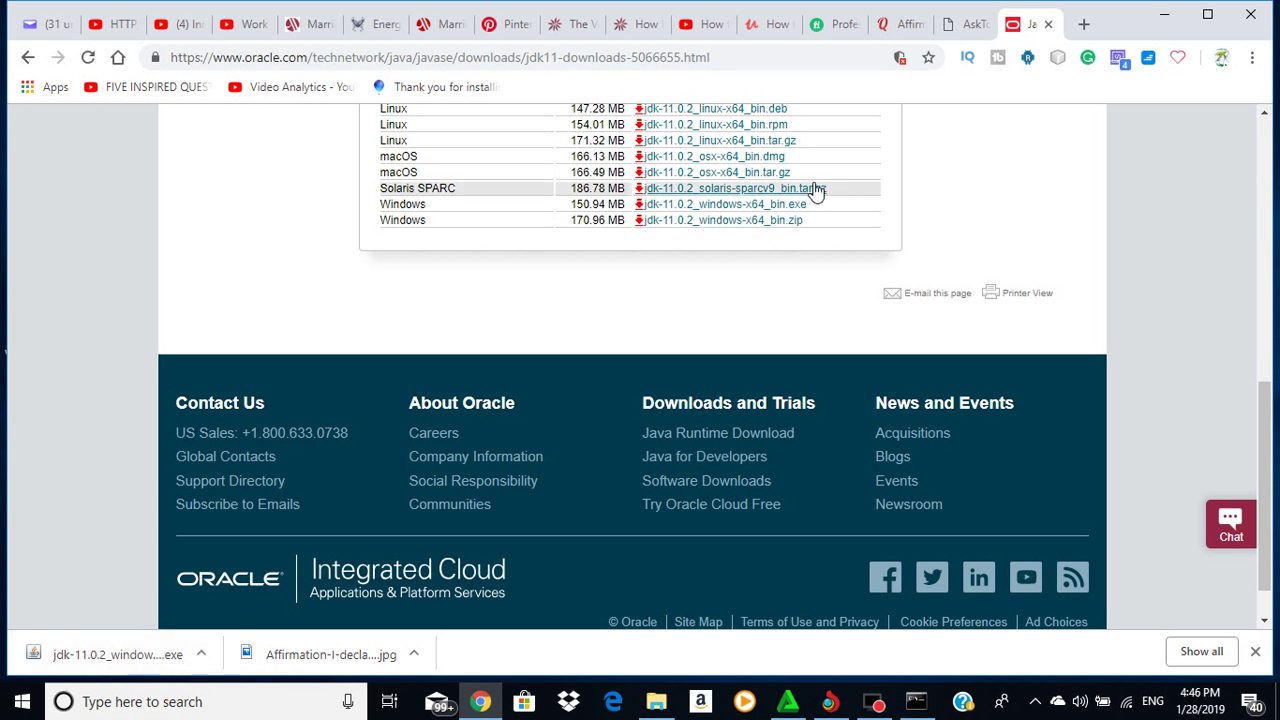
pyautogui.click(755, 190)
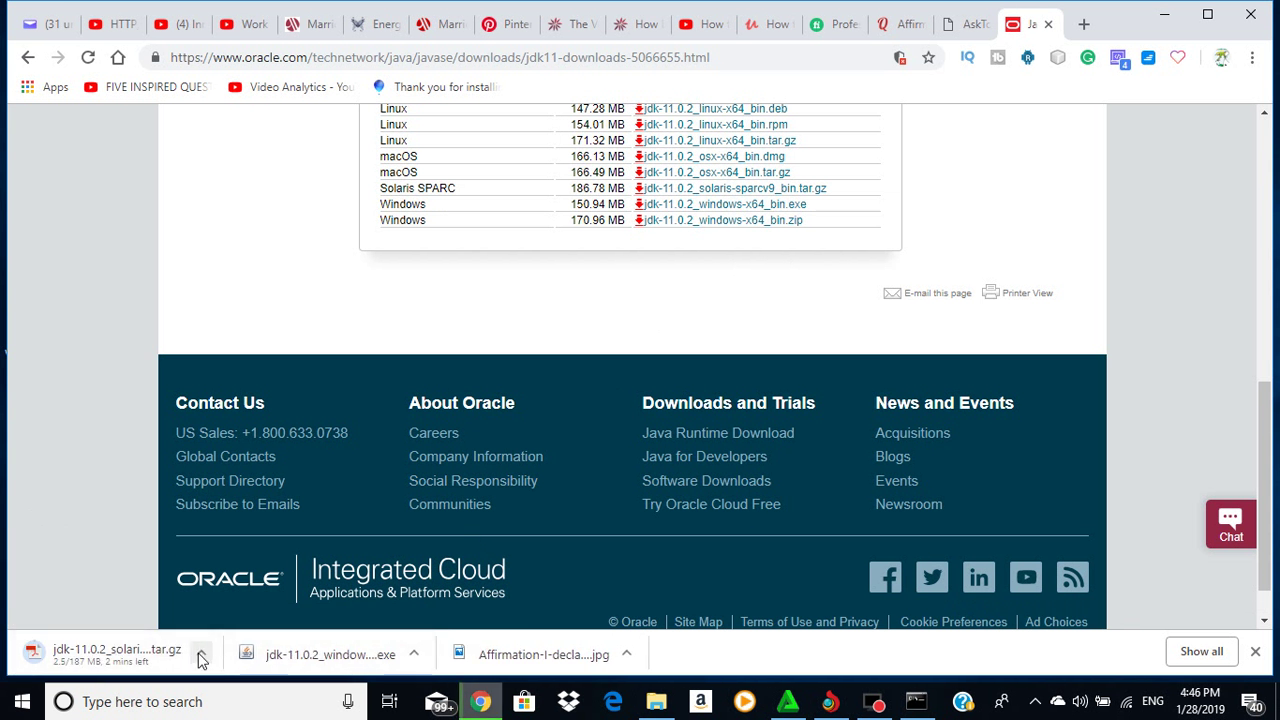
pyautogui.click(205, 657)
pyautogui.click(225, 619)
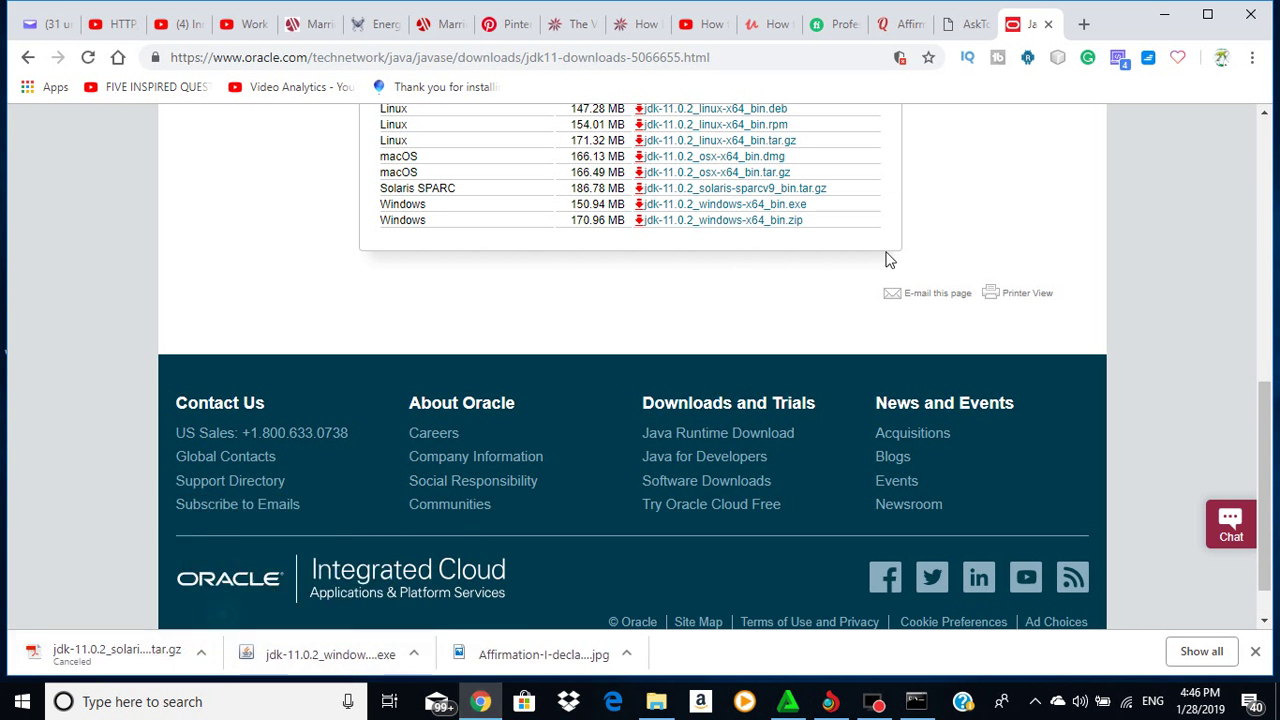
# Step: Start downloading the Windows installer jdk-11.0.2_windows-x64_bin.exe and cancel the download
pyautogui.click(800, 206)
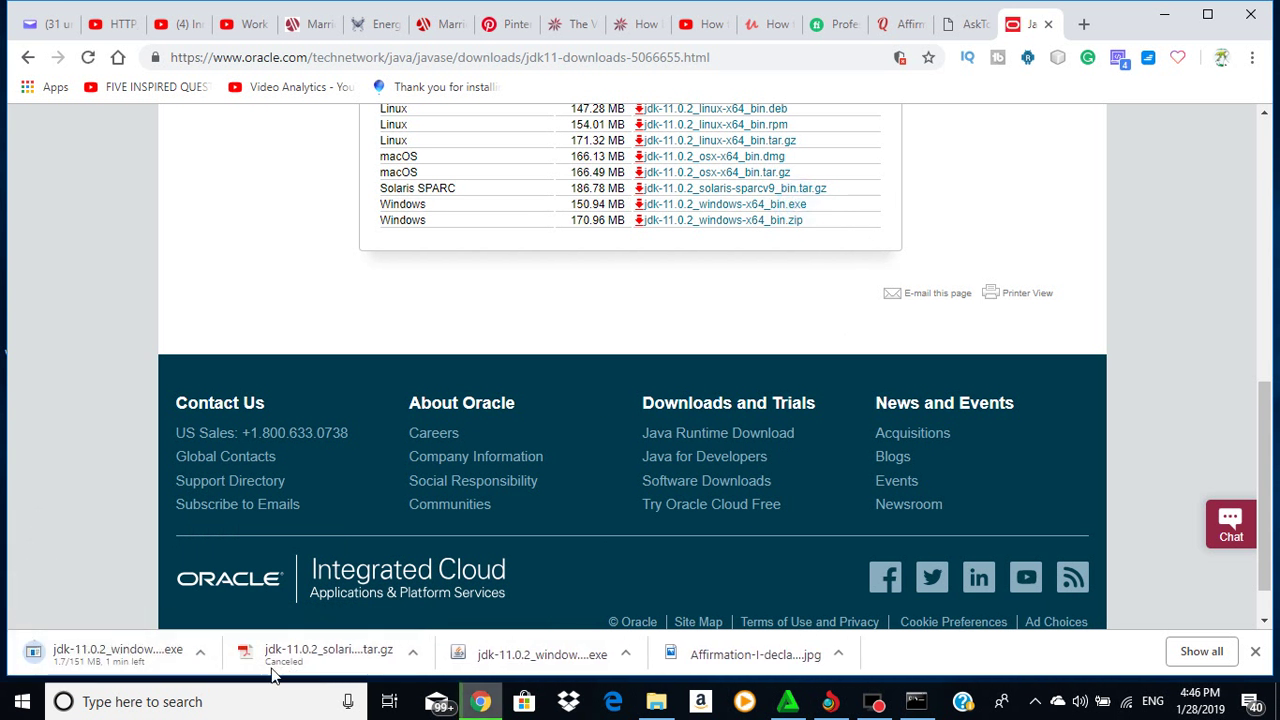
pyautogui.click(203, 655)
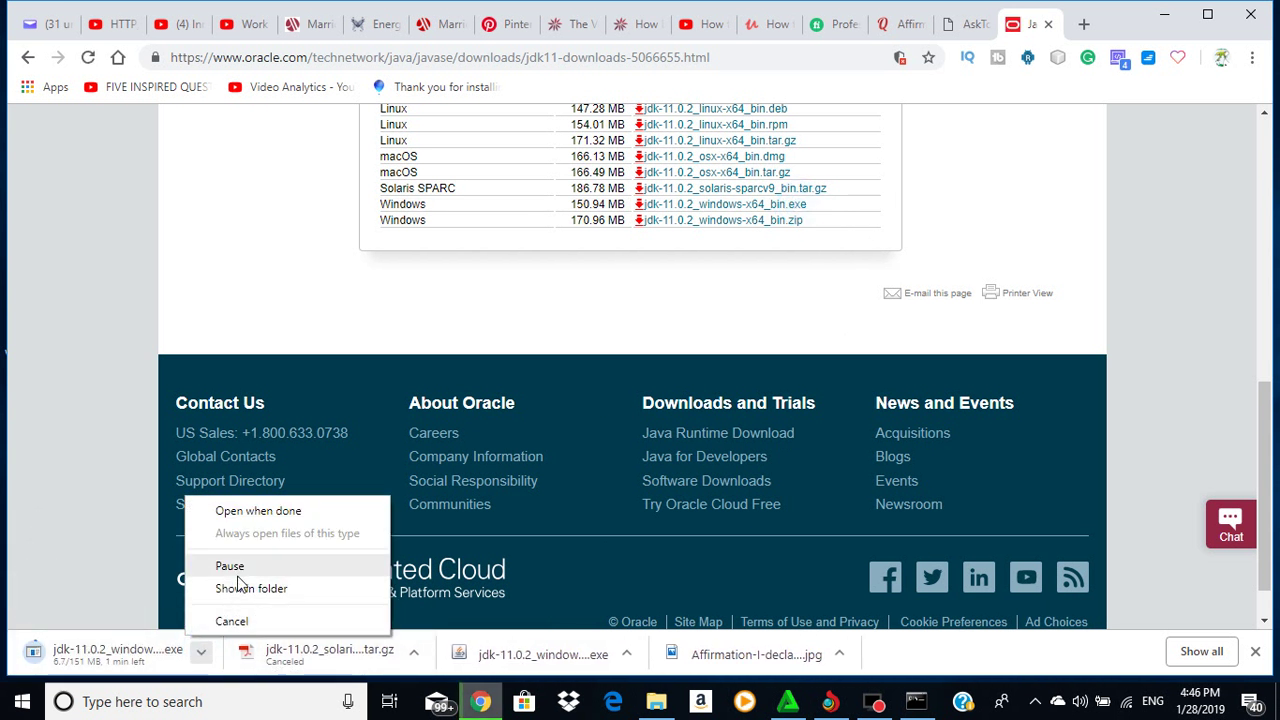
pyautogui.click(232, 621)
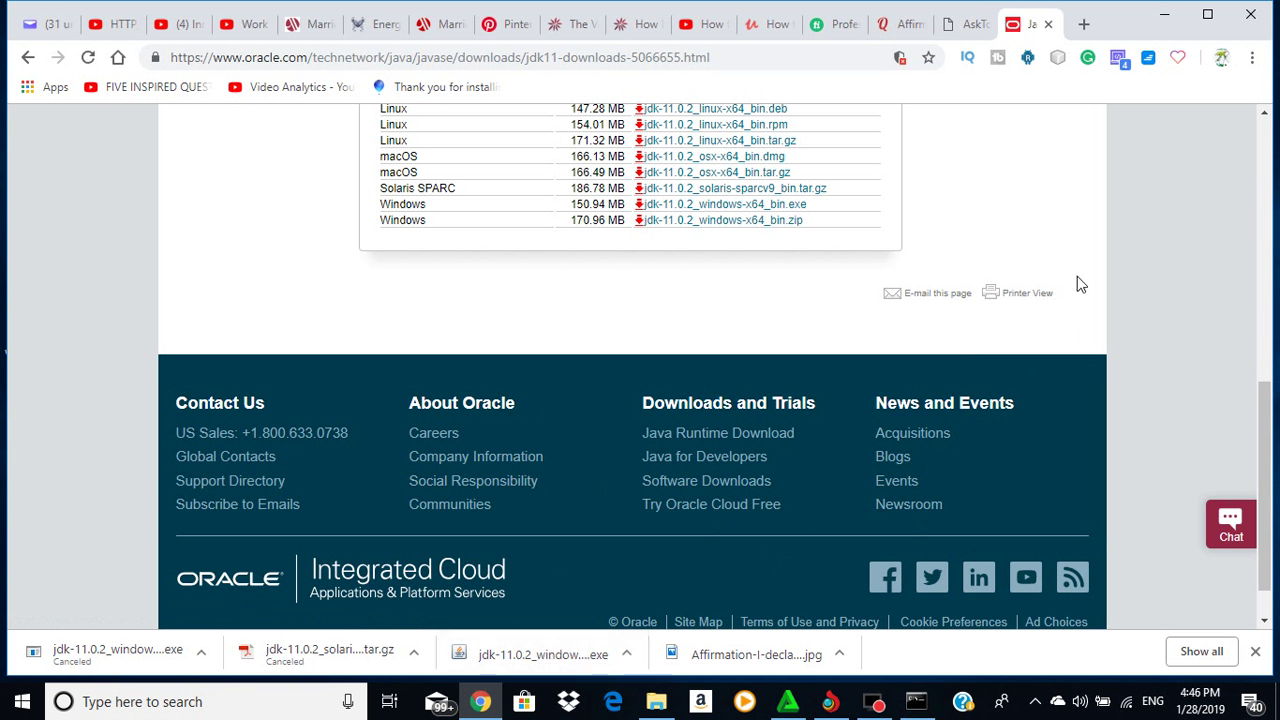
# Step: Launch the already downloaded Windows JDK 11.0.2 installer and minimize the browser
pyautogui.scroll(-1, 1220, 306)
pyautogui.click(540, 654)
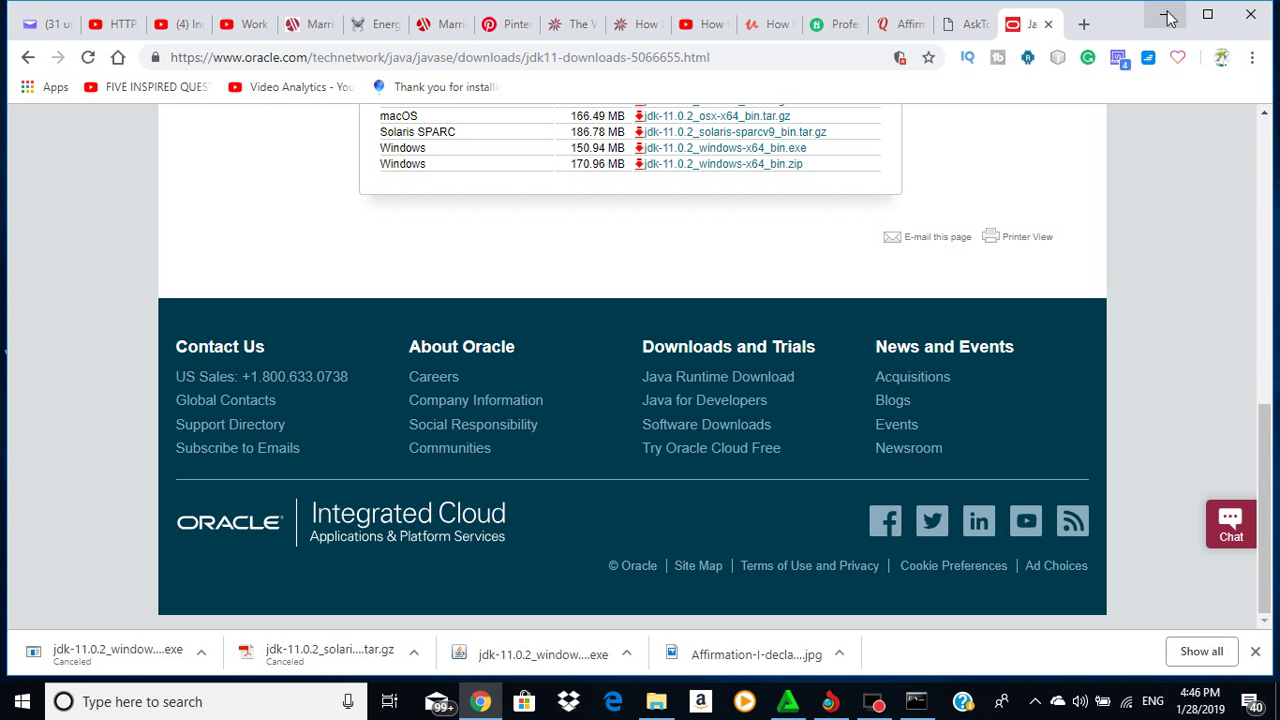
pyautogui.click(1166, 14)
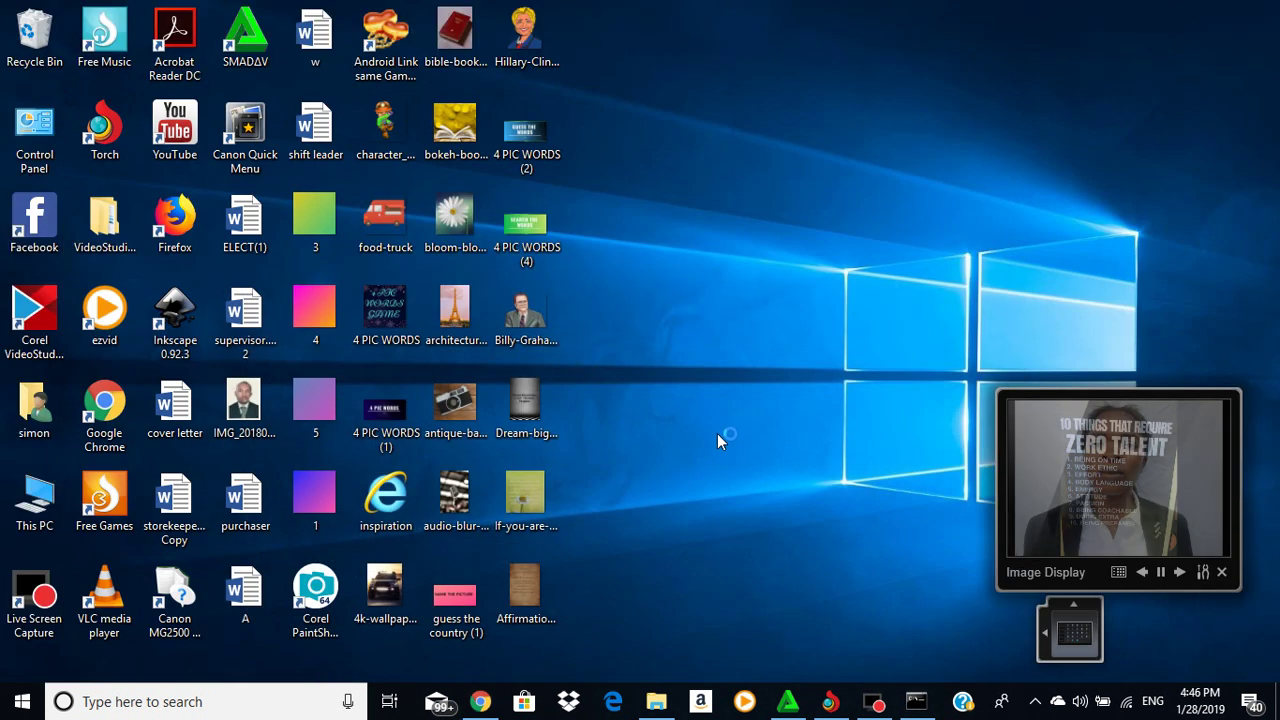
# Step: Close the Image Display slideshow gadget, refresh the desktop, and close the Command Prompt window
pyautogui.rightClick(919, 155)
pyautogui.click(969, 239)
pyautogui.click(1222, 572)
pyautogui.rightClick(785, 160)
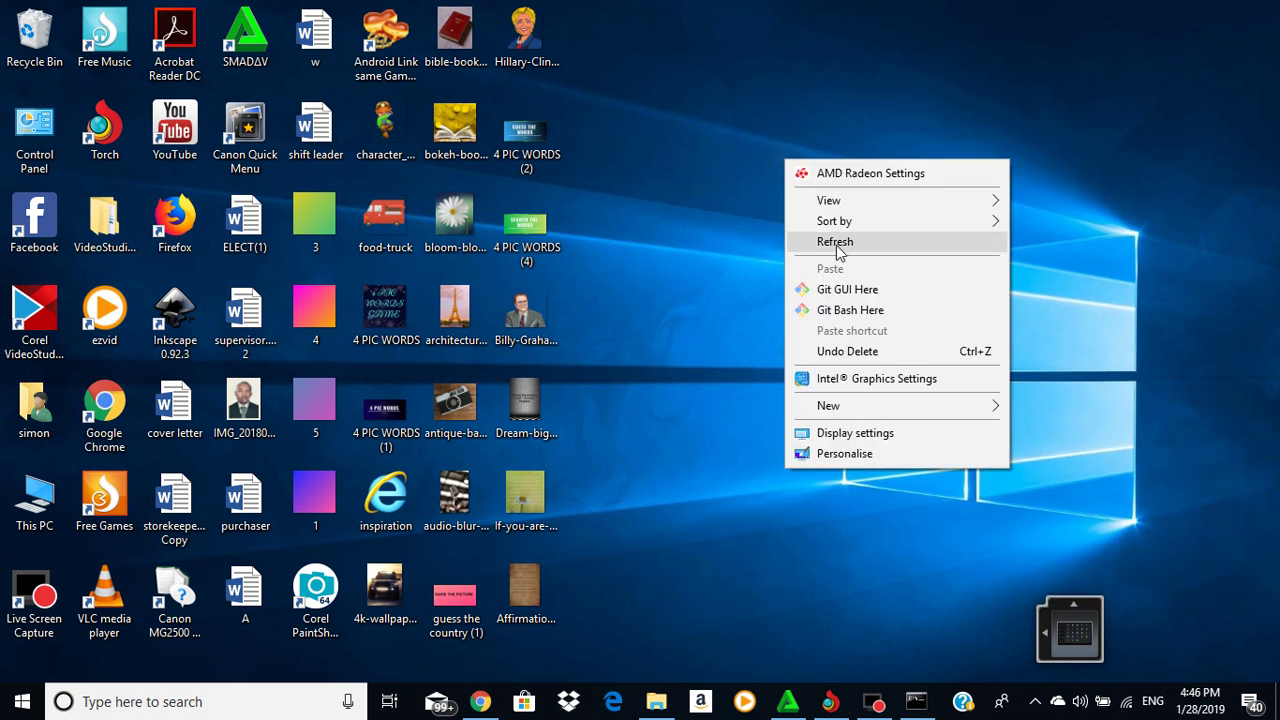
pyautogui.click(840, 248)
pyautogui.click(780, 154)
pyautogui.rightClick(780, 154)
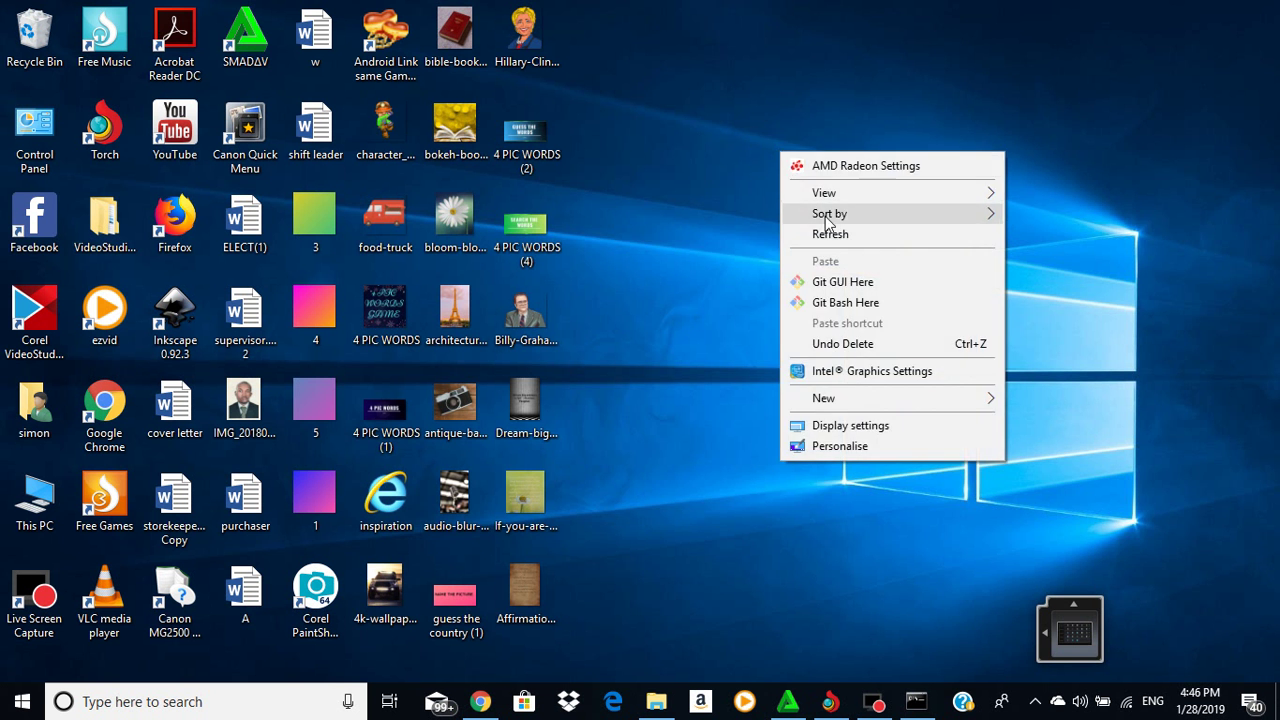
pyautogui.click(825, 237)
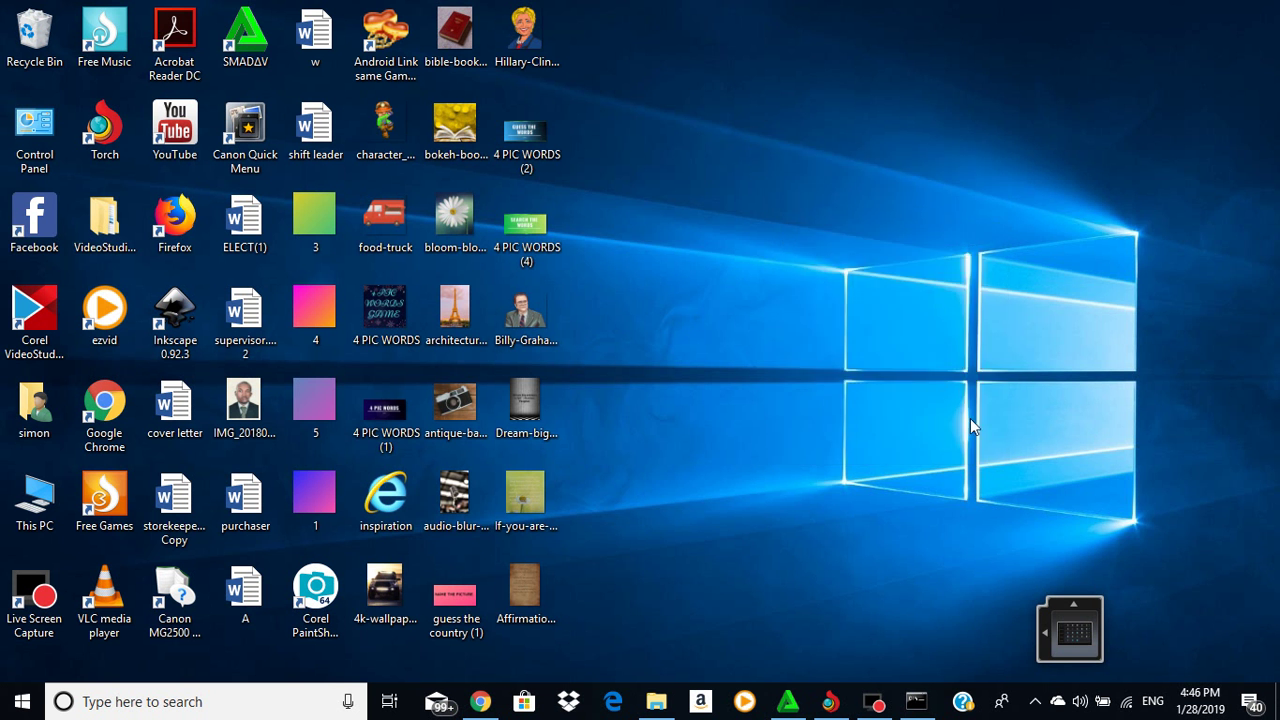
pyautogui.click(916, 701)
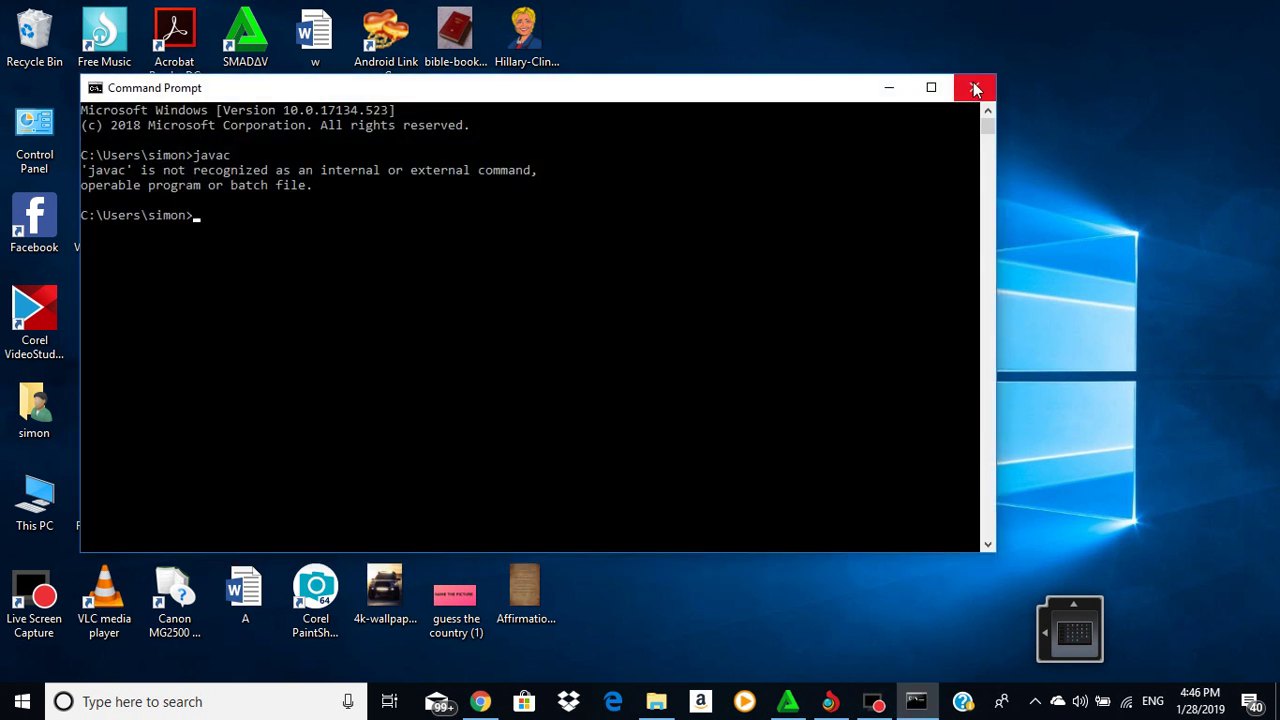
pyautogui.click(975, 89)
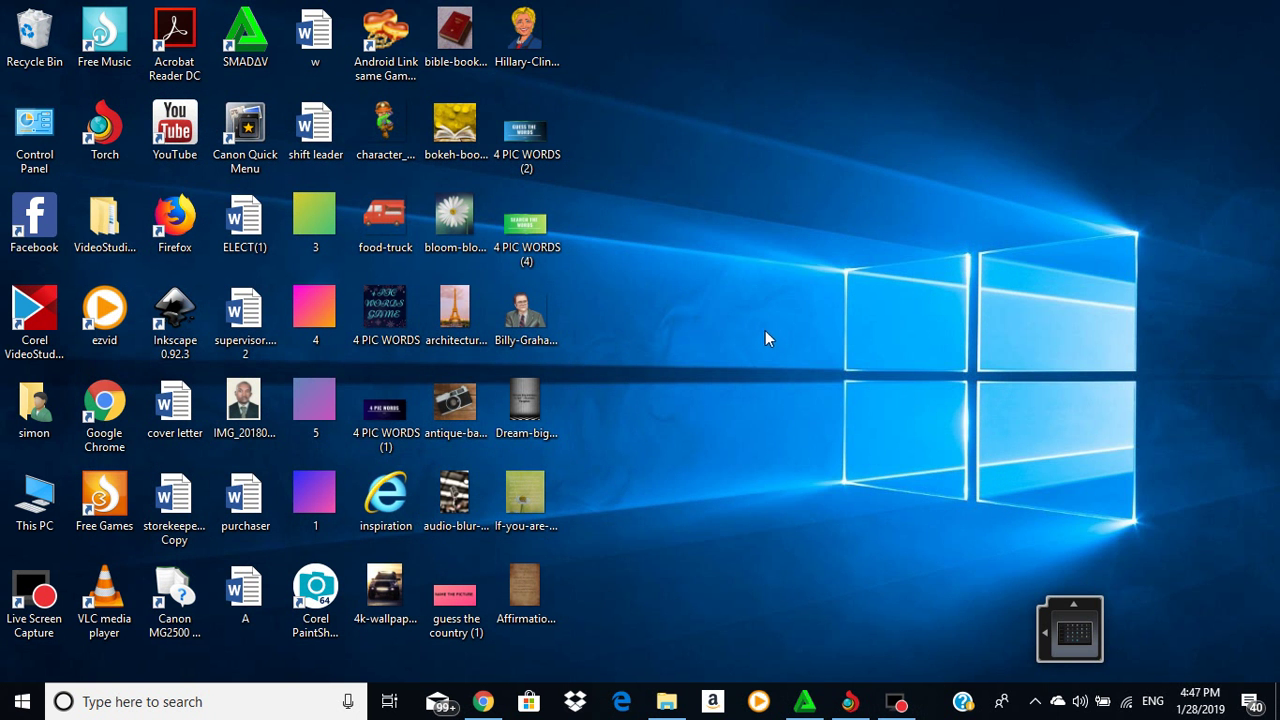
pyautogui.rightClick(689, 283)
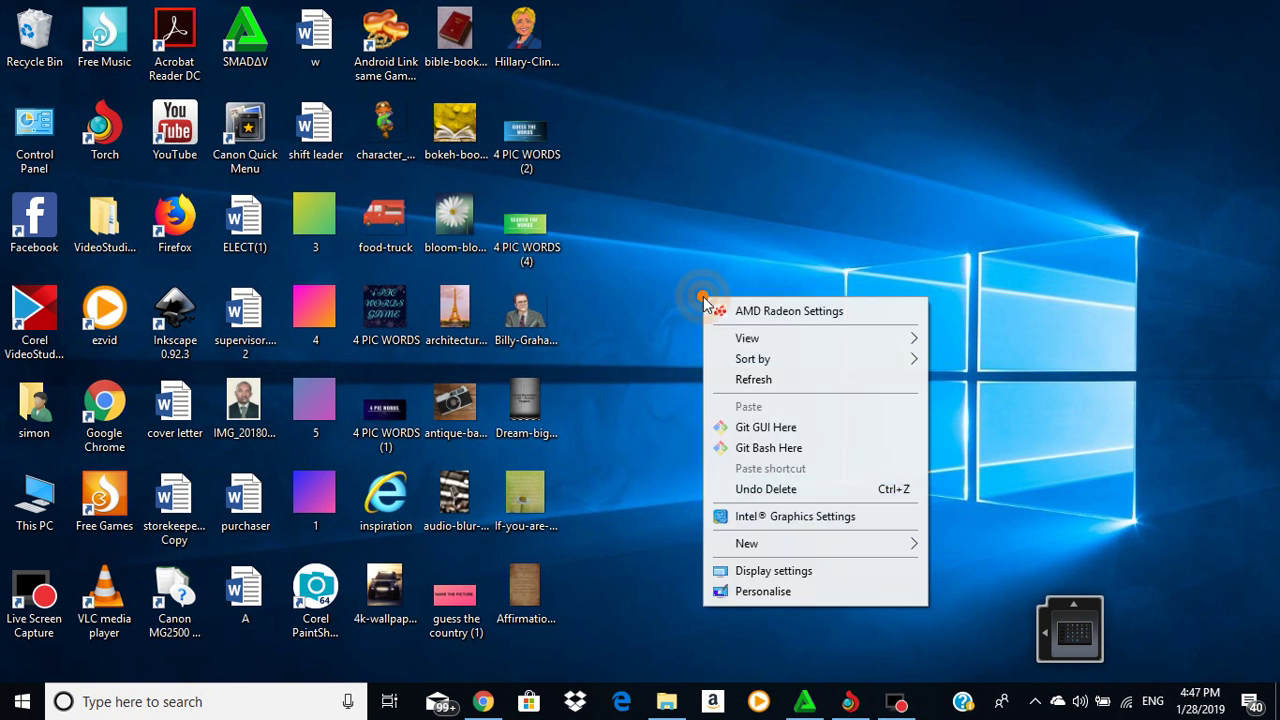
pyautogui.click(767, 376)
pyautogui.rightClick(709, 225)
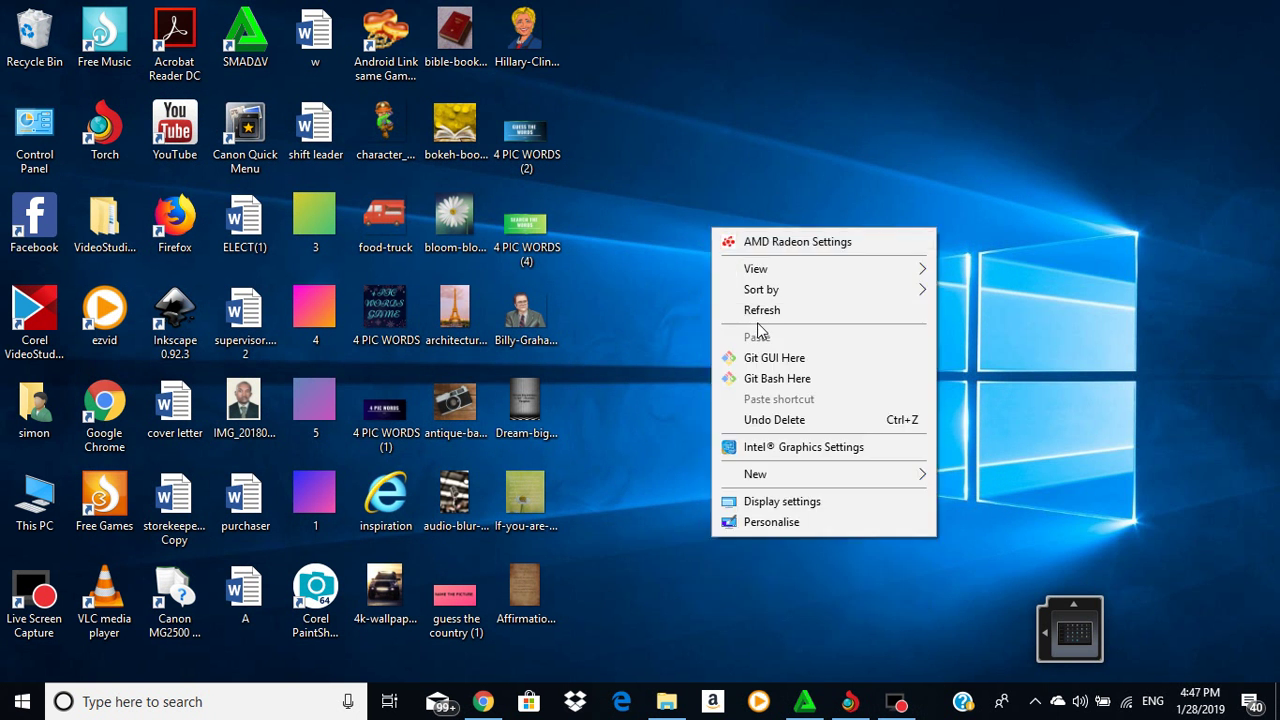
pyautogui.click(766, 309)
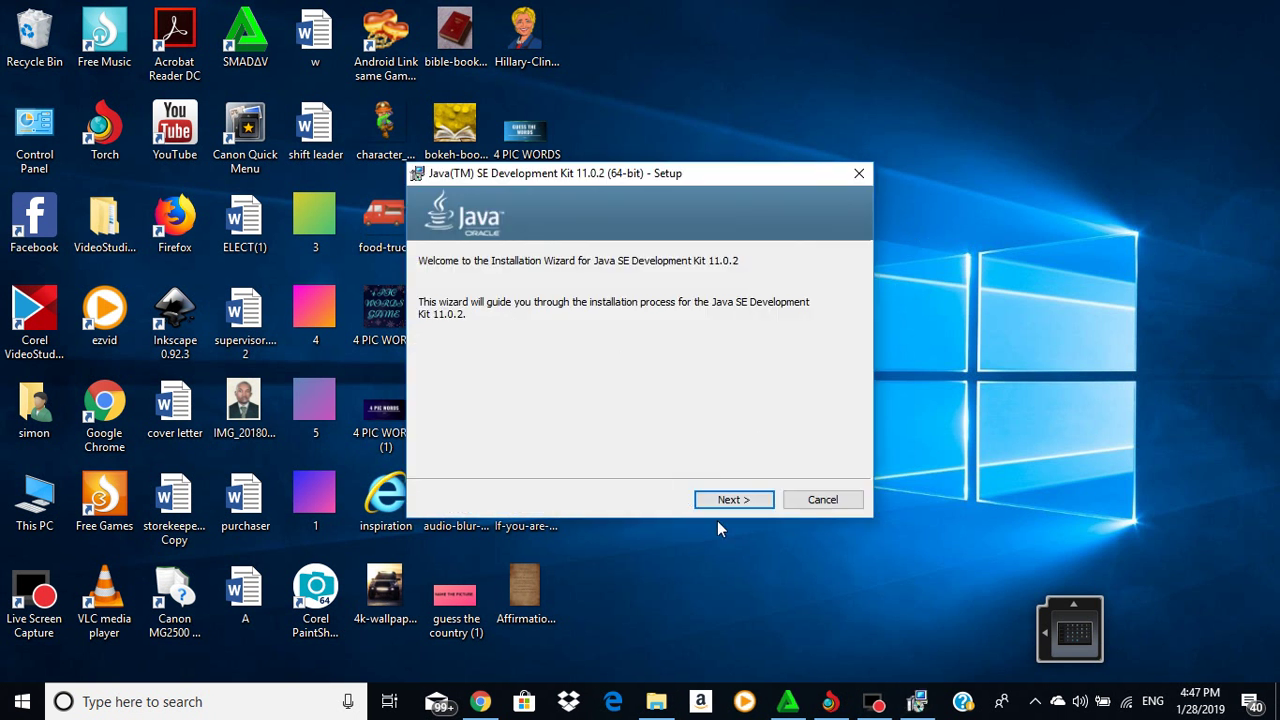
# Step: Start installing JDK 11.0.2 with the default features into C:\Program Files\Java\jdk-11.0.2\
pyautogui.click(731, 500)
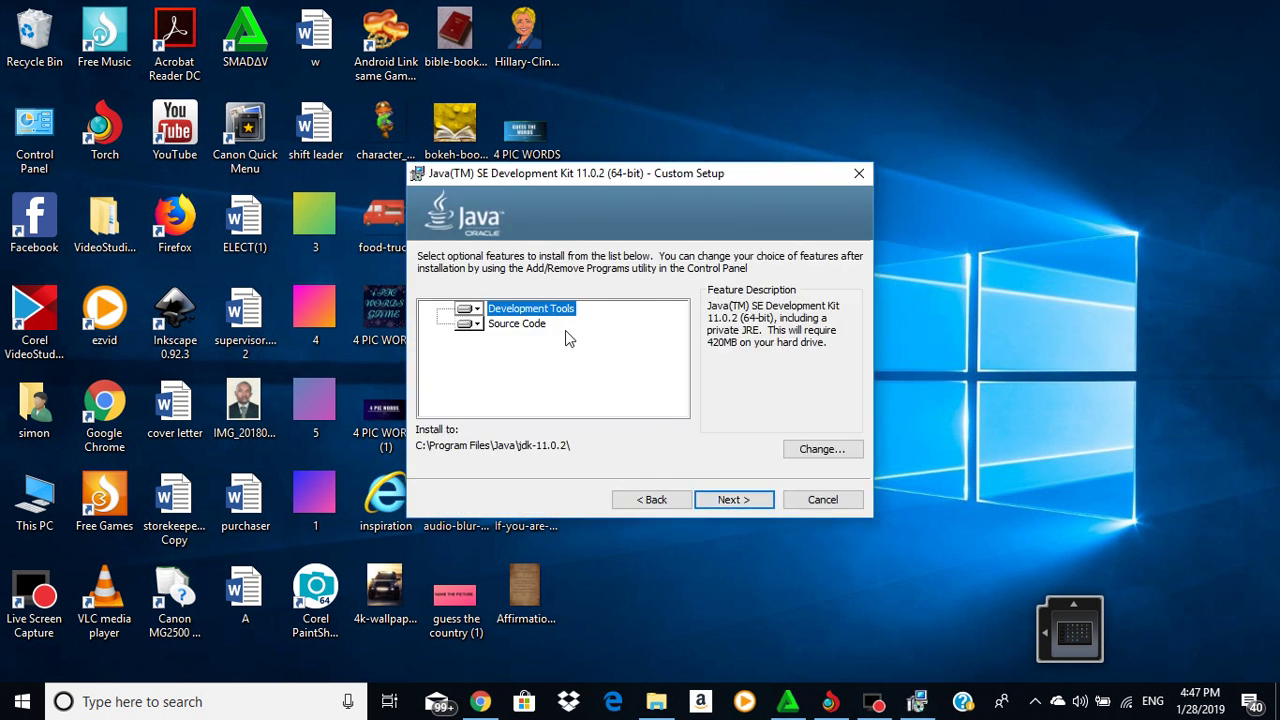
pyautogui.click(735, 499)
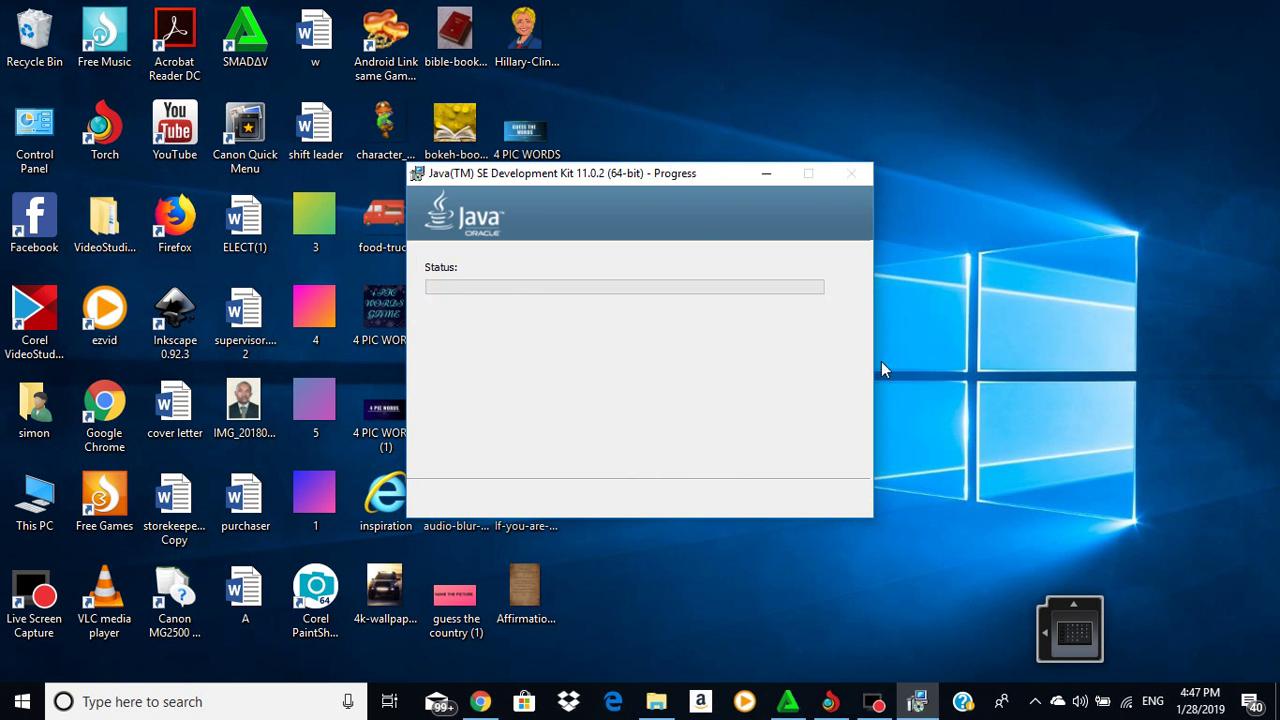
pyautogui.rightClick(960, 120)
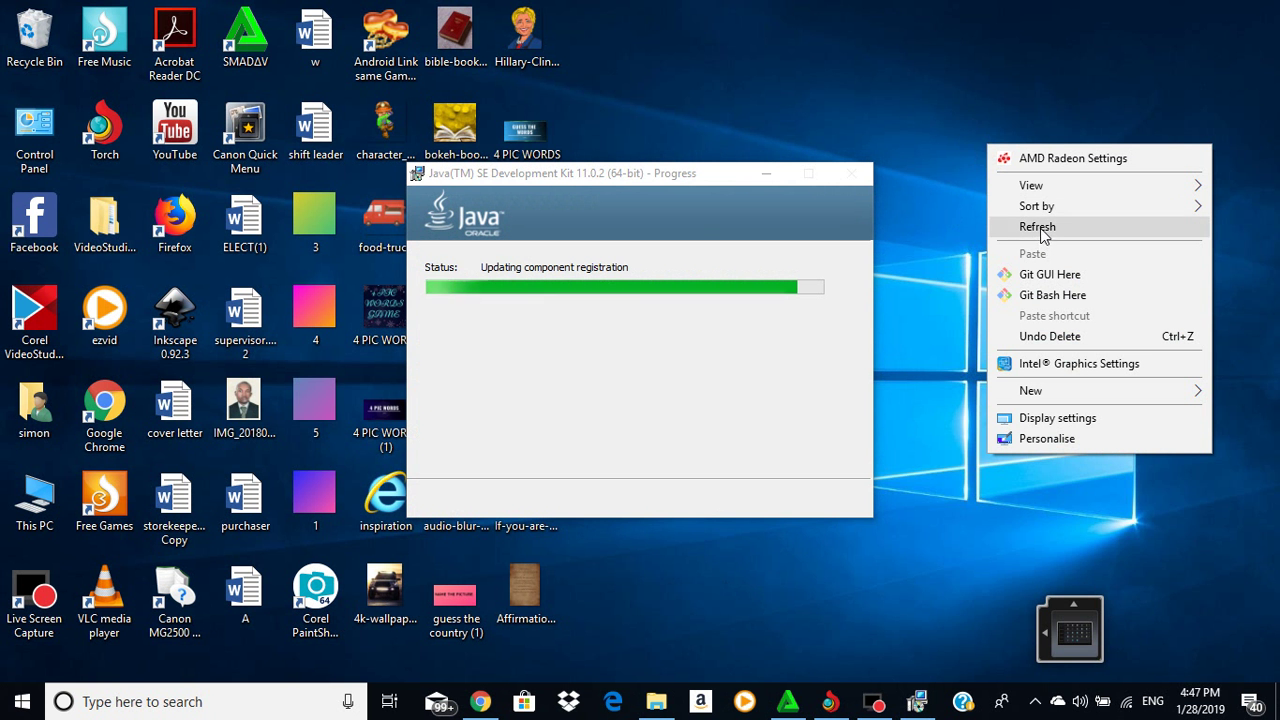
pyautogui.click(1040, 224)
pyautogui.rightClick(1038, 146)
pyautogui.click(1080, 229)
pyautogui.rightClick(1051, 156)
pyautogui.click(1096, 238)
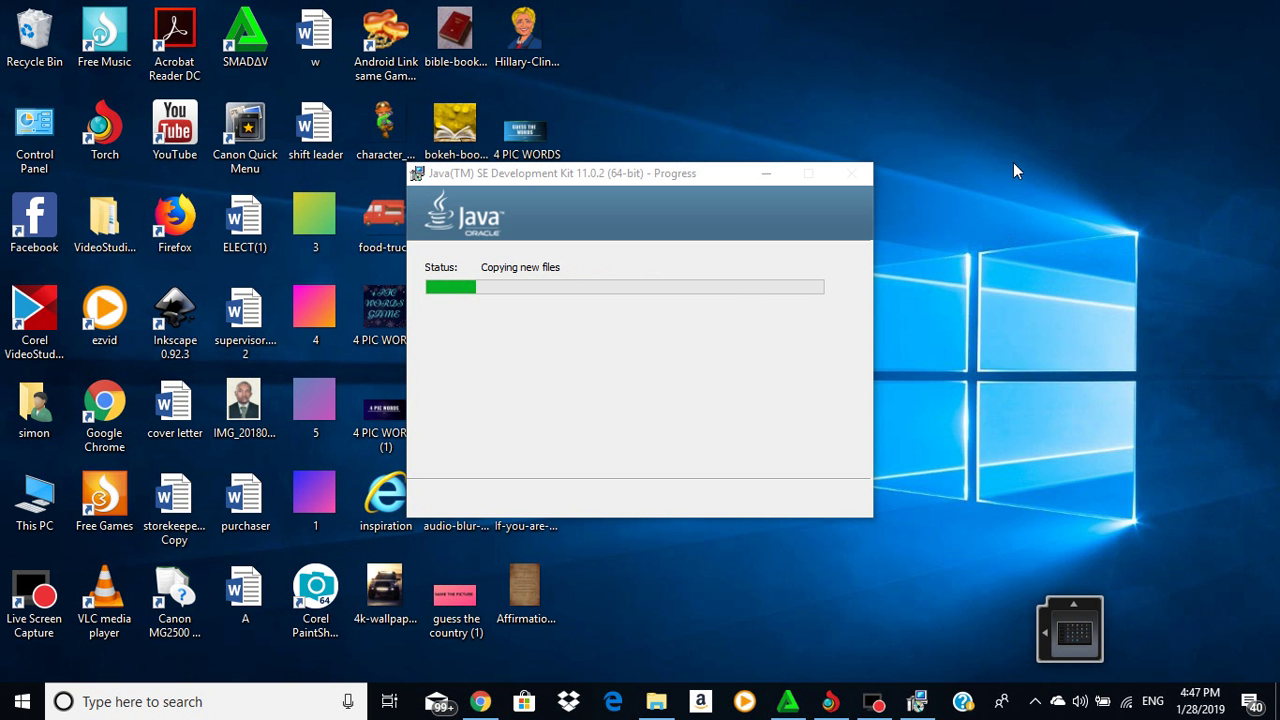
pyautogui.rightClick(1011, 150)
pyautogui.click(1062, 236)
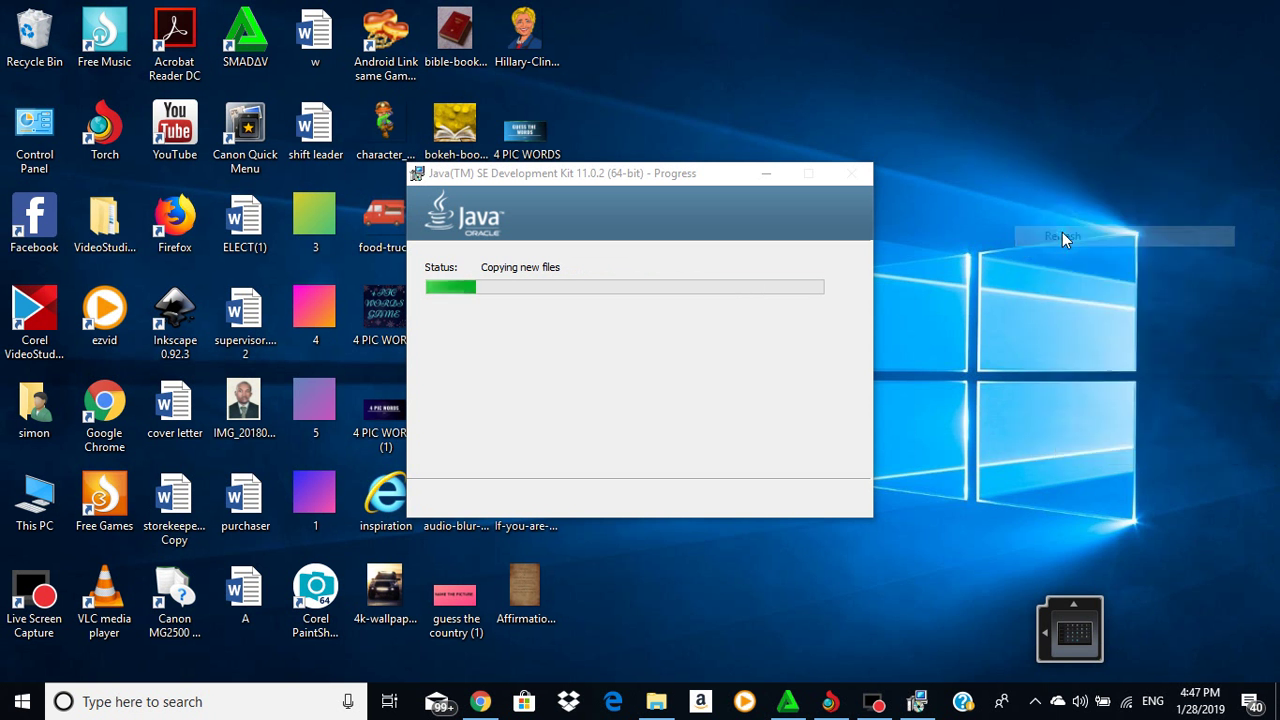
pyautogui.rightClick(1021, 81)
pyautogui.click(1075, 163)
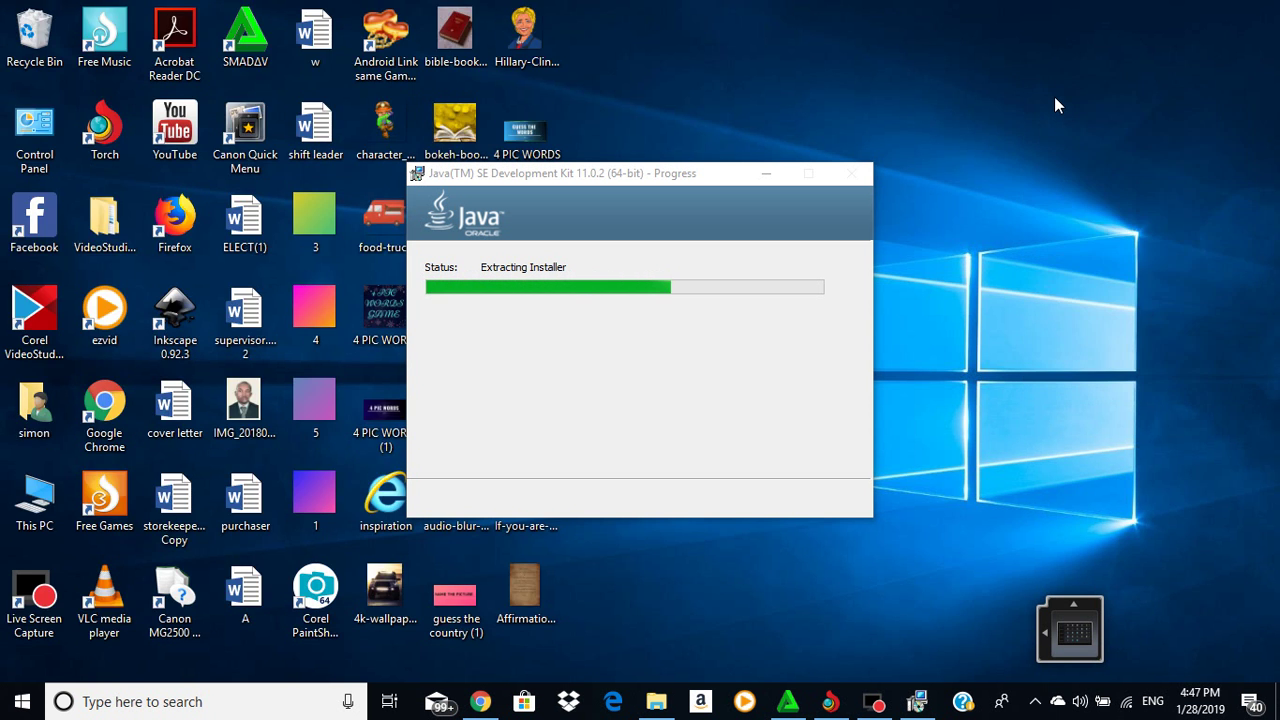
pyautogui.rightClick(1058, 108)
pyautogui.click(1090, 183)
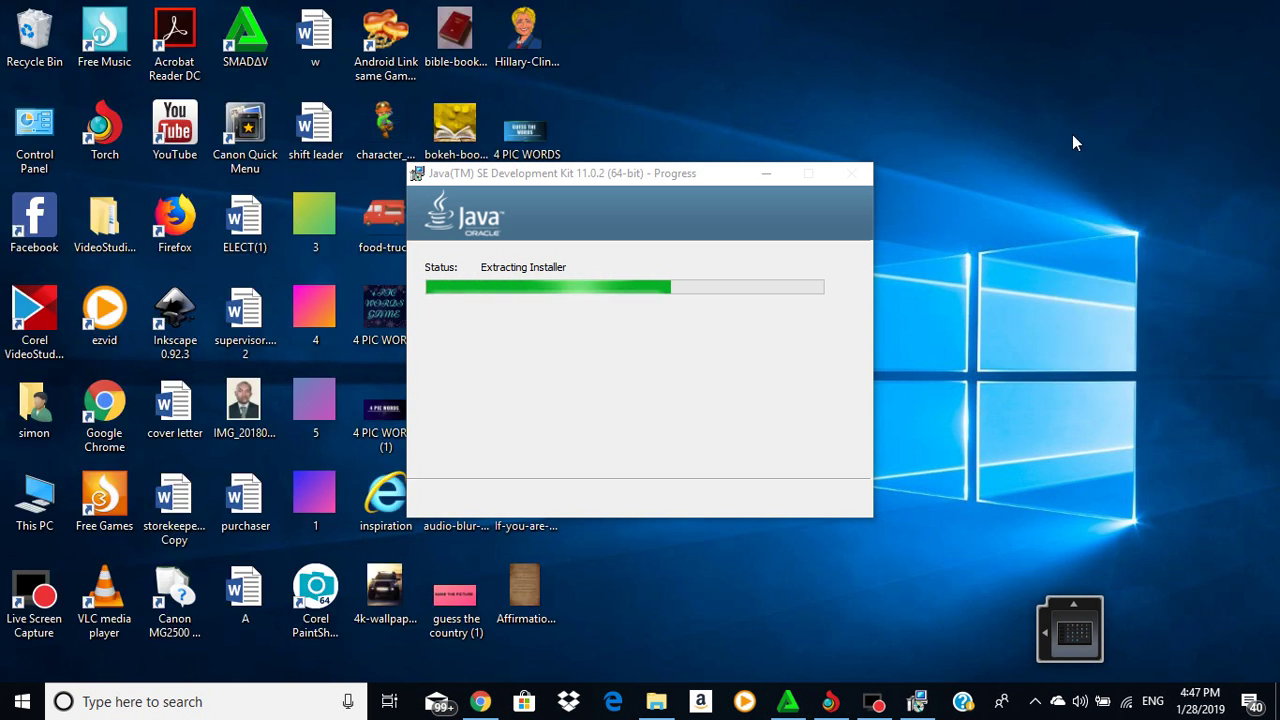
pyautogui.rightClick(1072, 143)
pyautogui.click(1115, 217)
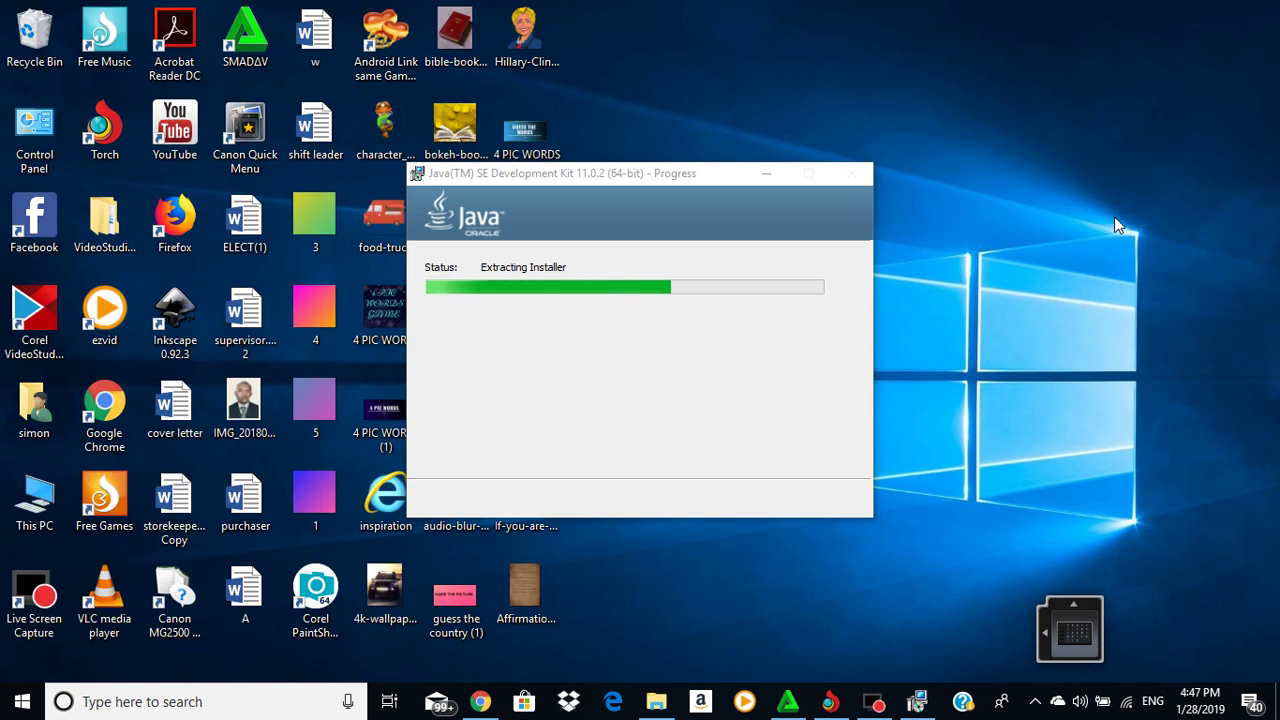
pyautogui.rightClick(1034, 155)
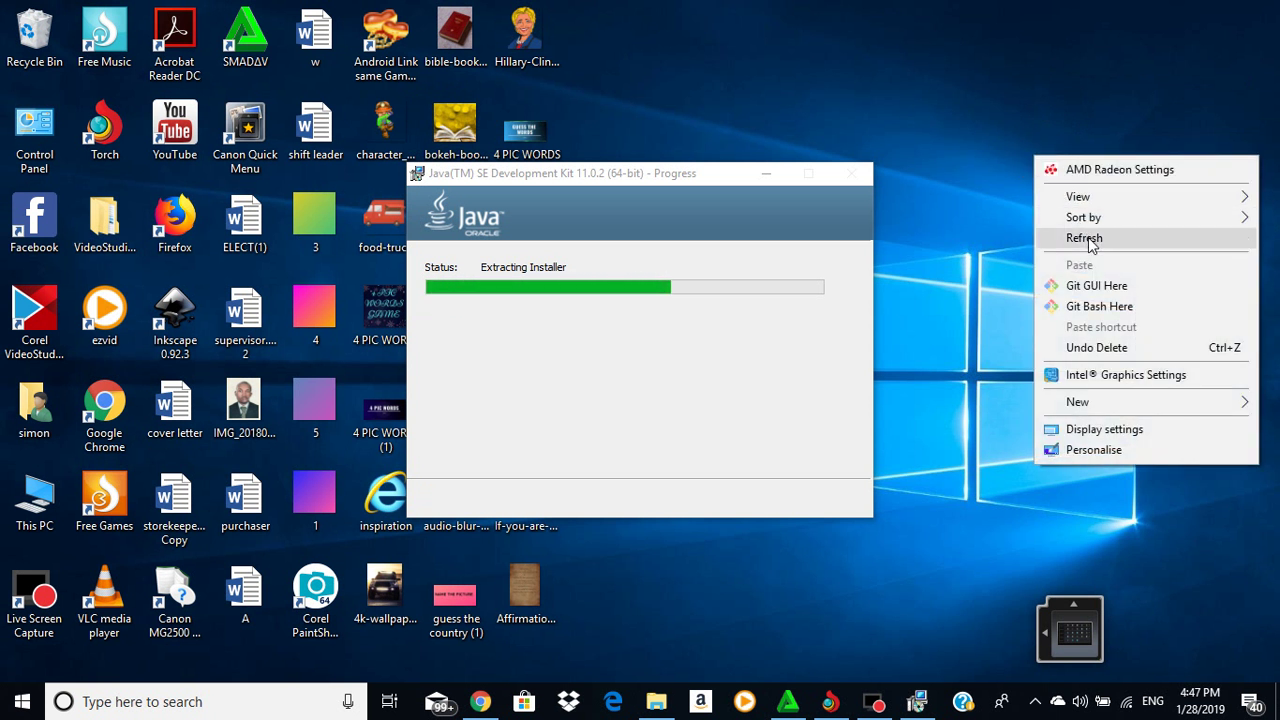
pyautogui.click(1092, 234)
pyautogui.rightClick(1016, 130)
pyautogui.click(1066, 211)
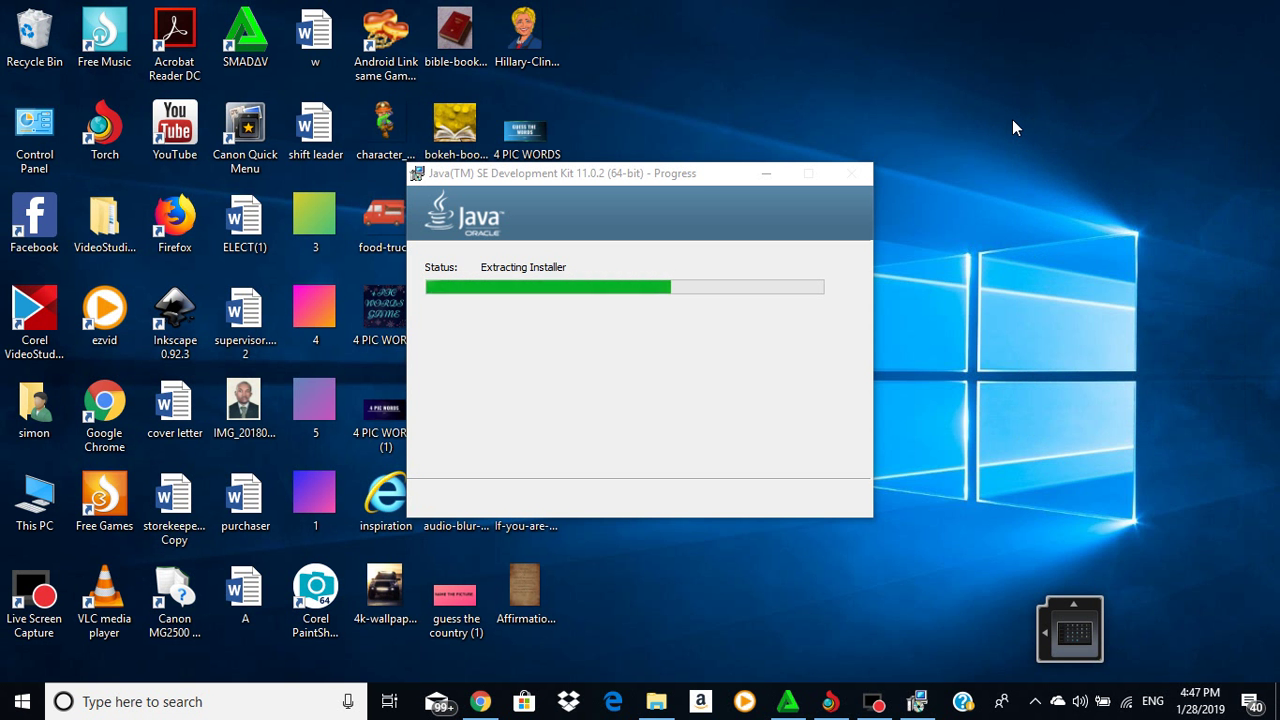
pyautogui.rightClick(1012, 127)
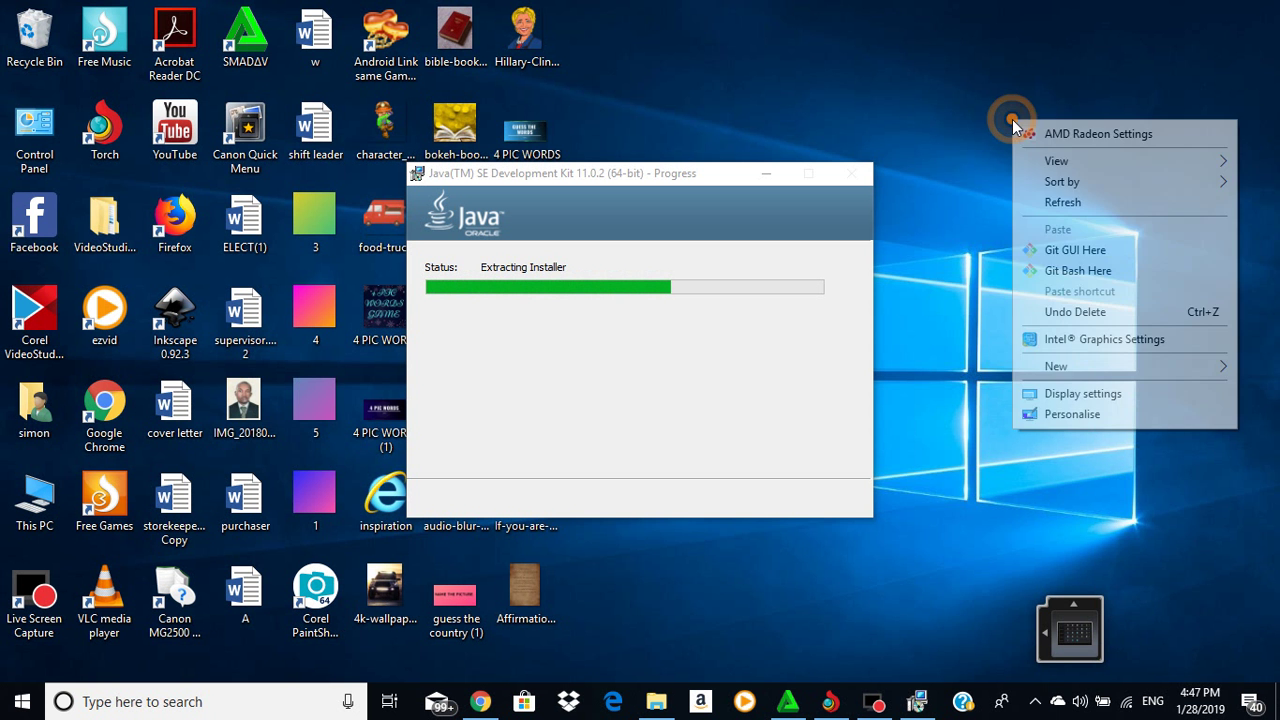
pyautogui.click(1050, 205)
pyautogui.rightClick(1000, 100)
pyautogui.click(1043, 176)
pyautogui.rightClick(995, 117)
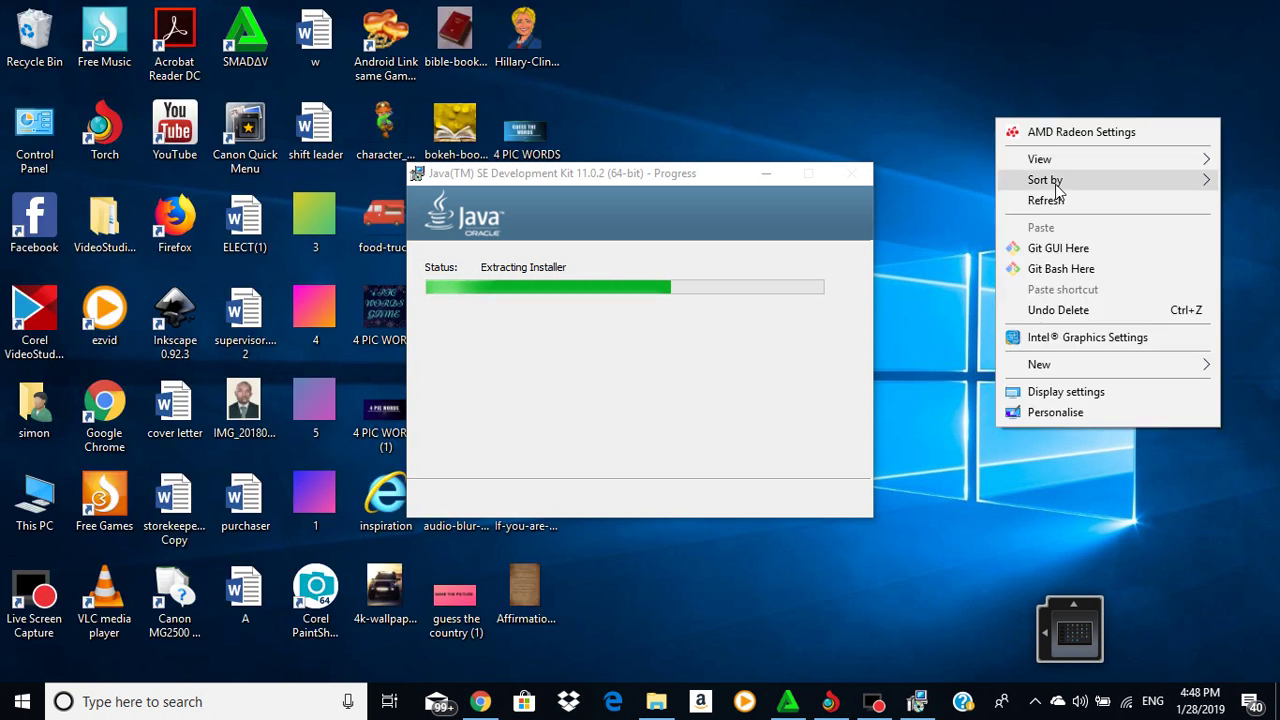
pyautogui.click(1053, 201)
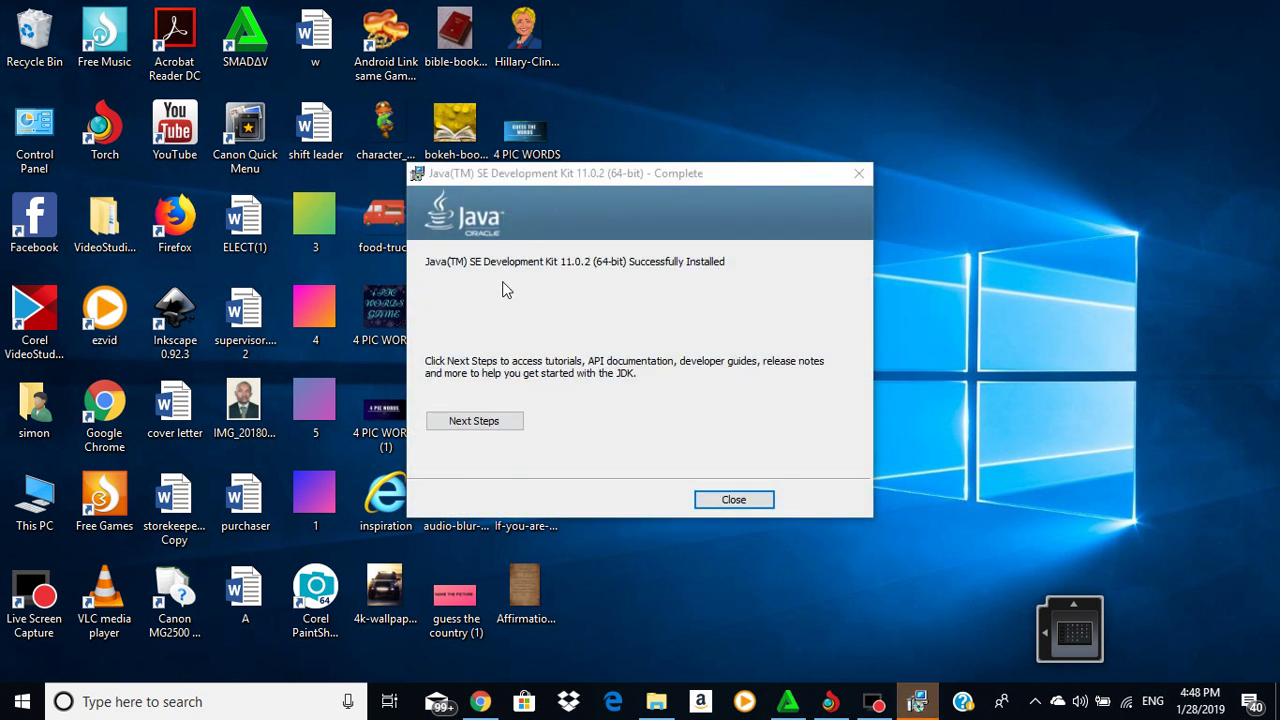
# Step: Close the completed JDK setup wizard and open the Windows (C:) drive in File Explorer
pyautogui.click(752, 503)
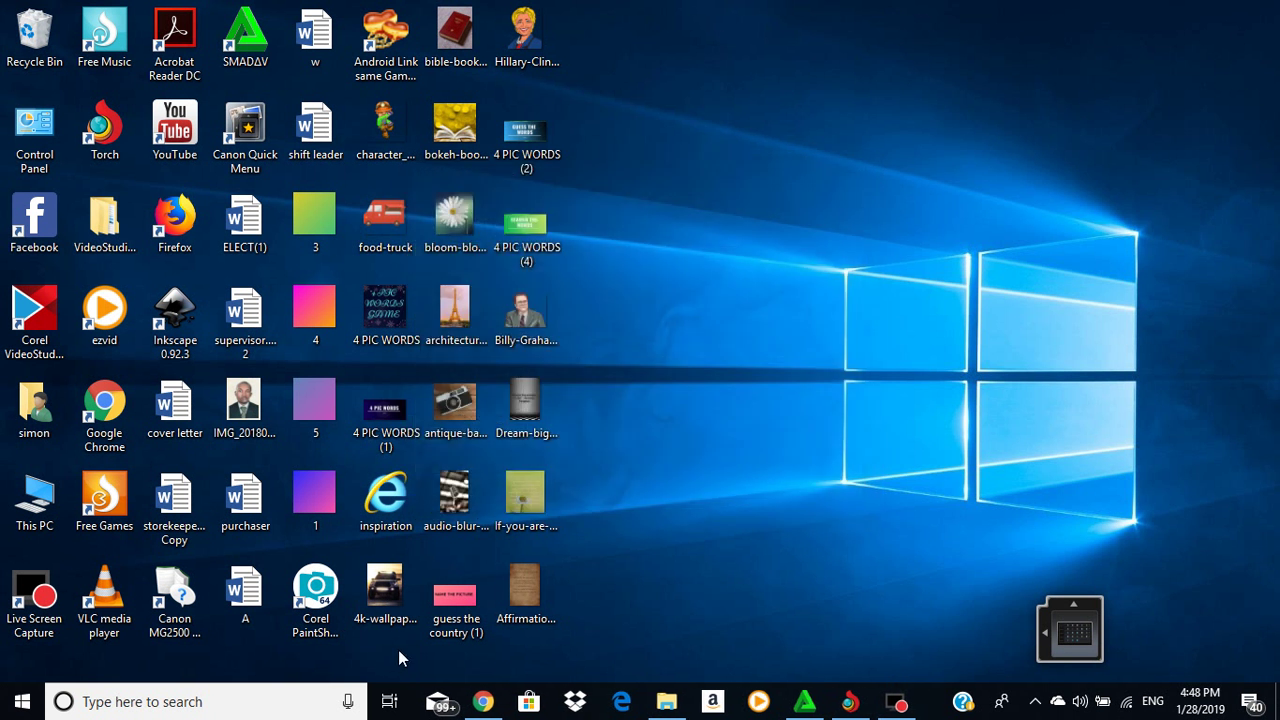
pyautogui.click(666, 701)
pyautogui.click(408, 313)
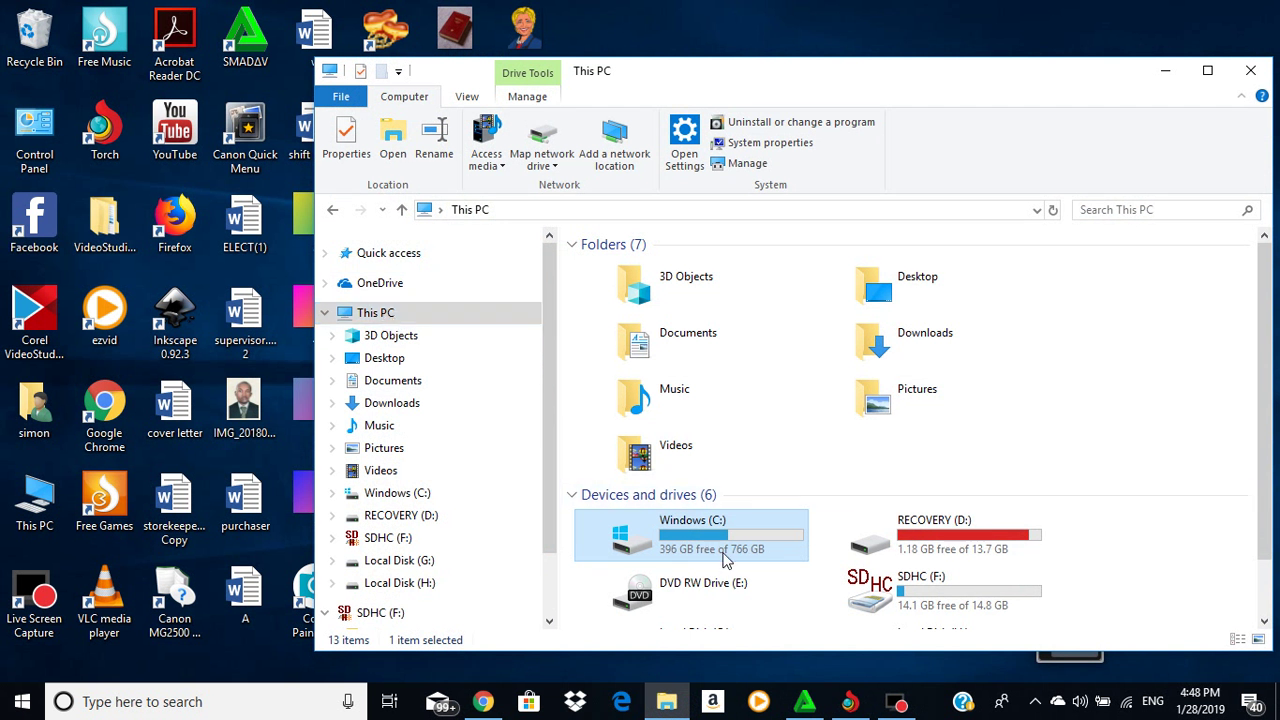
pyautogui.click(697, 537)
pyautogui.doubleClick(697, 537)
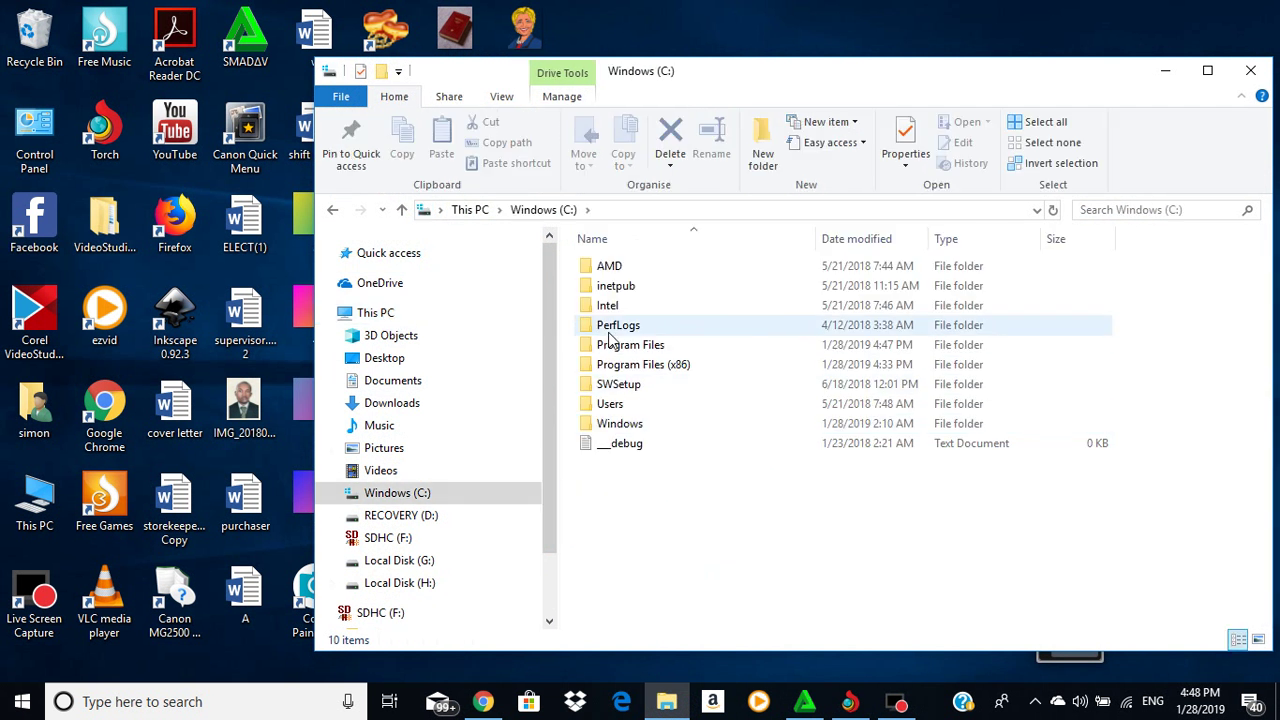
pyautogui.doubleClick(663, 366)
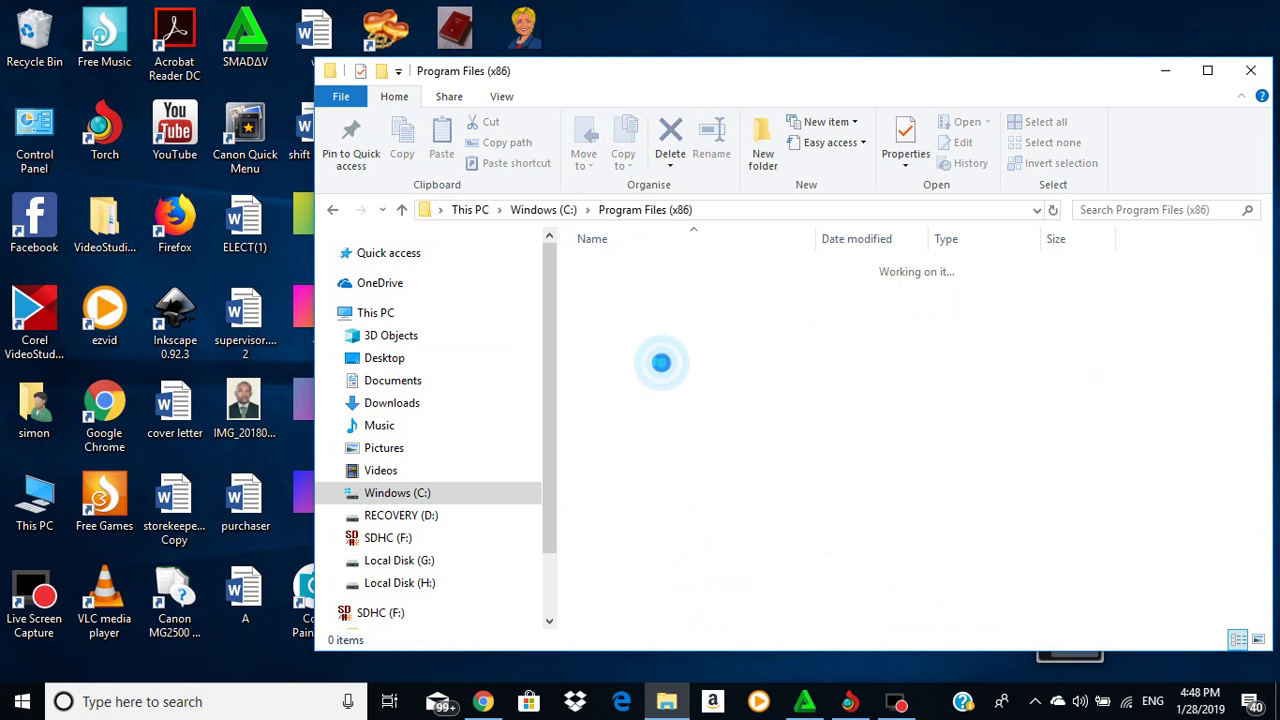
pyautogui.scroll(-2, 659, 442)
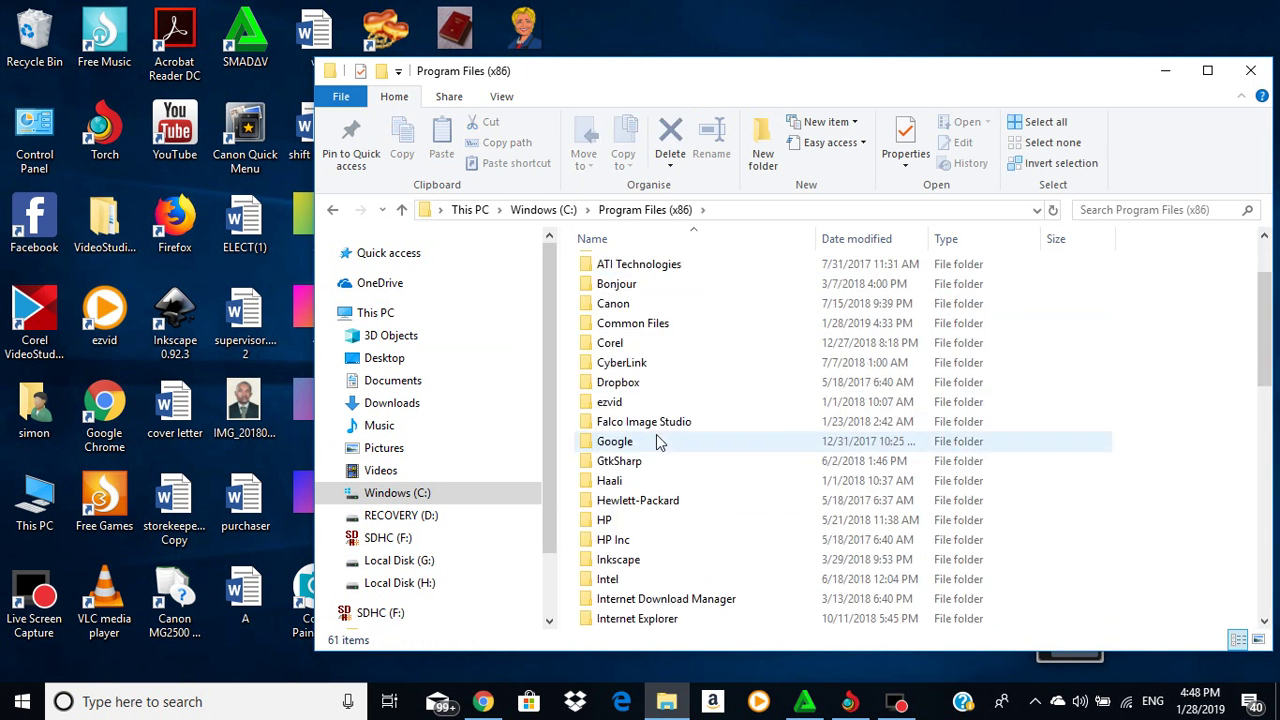
pyautogui.scroll(-8, 659, 442)
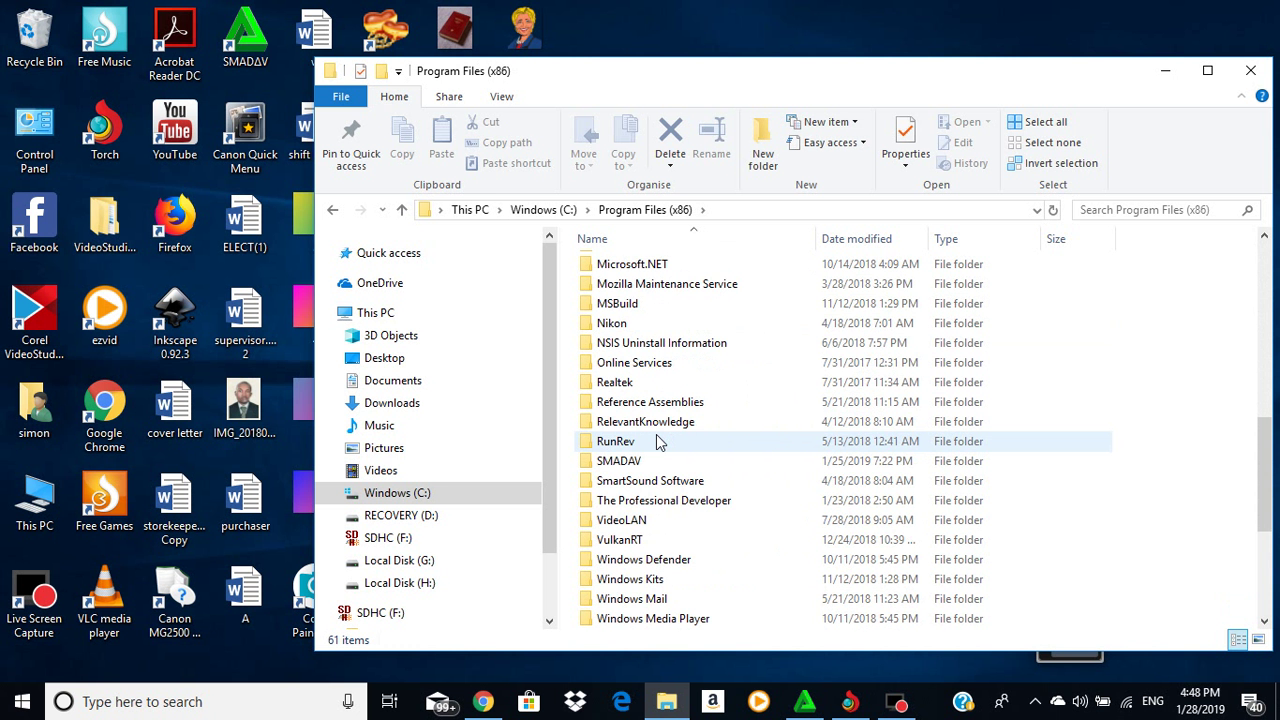
pyautogui.scroll(-4, 659, 442)
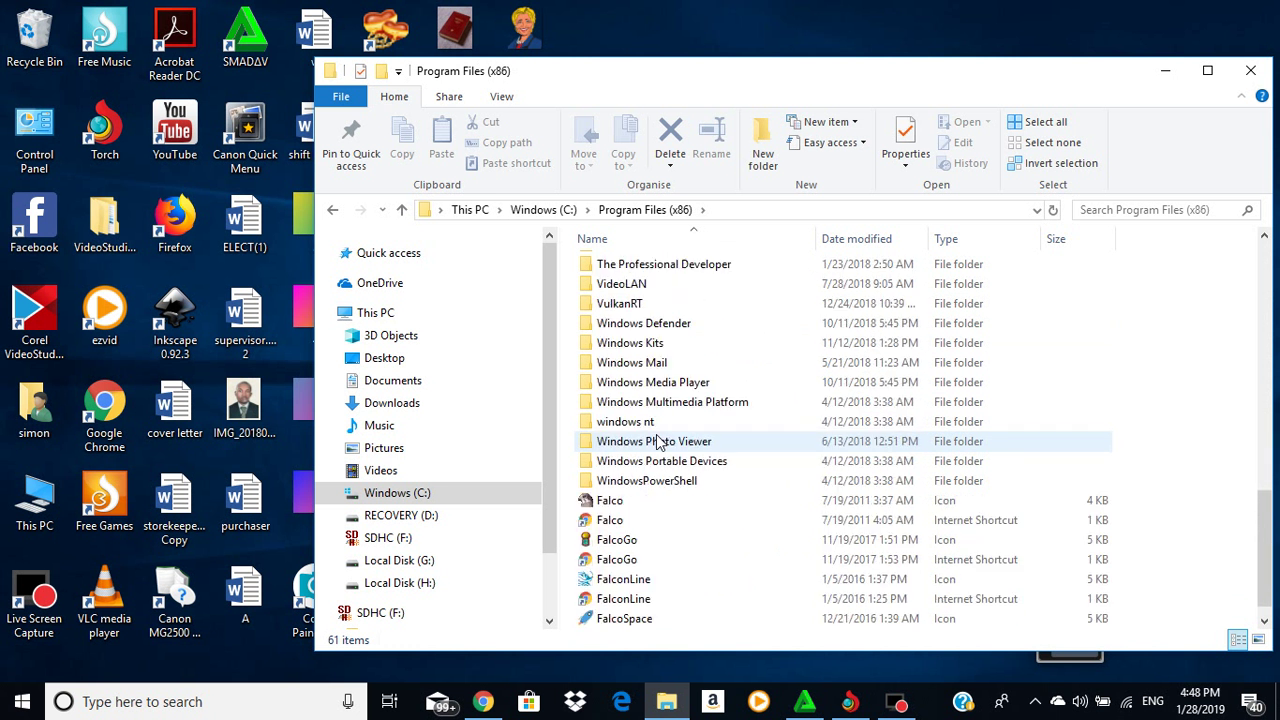
pyautogui.scroll(8, 659, 442)
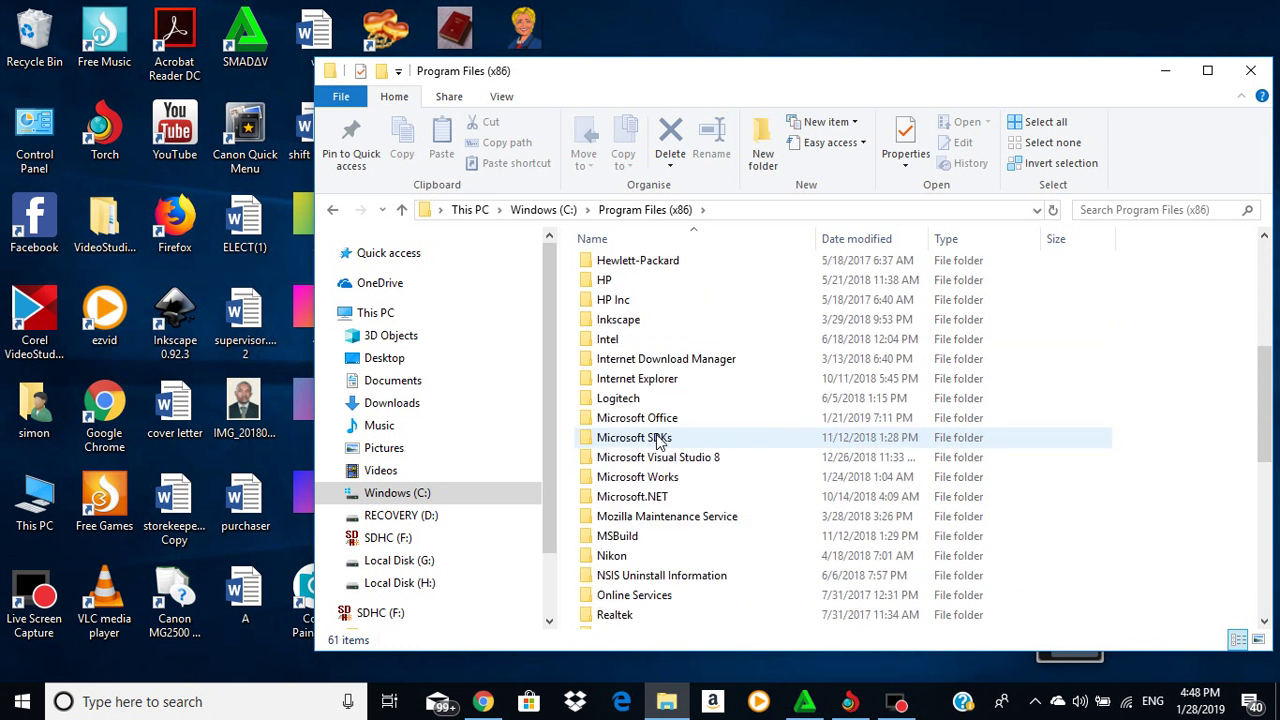
pyautogui.scroll(4, 659, 442)
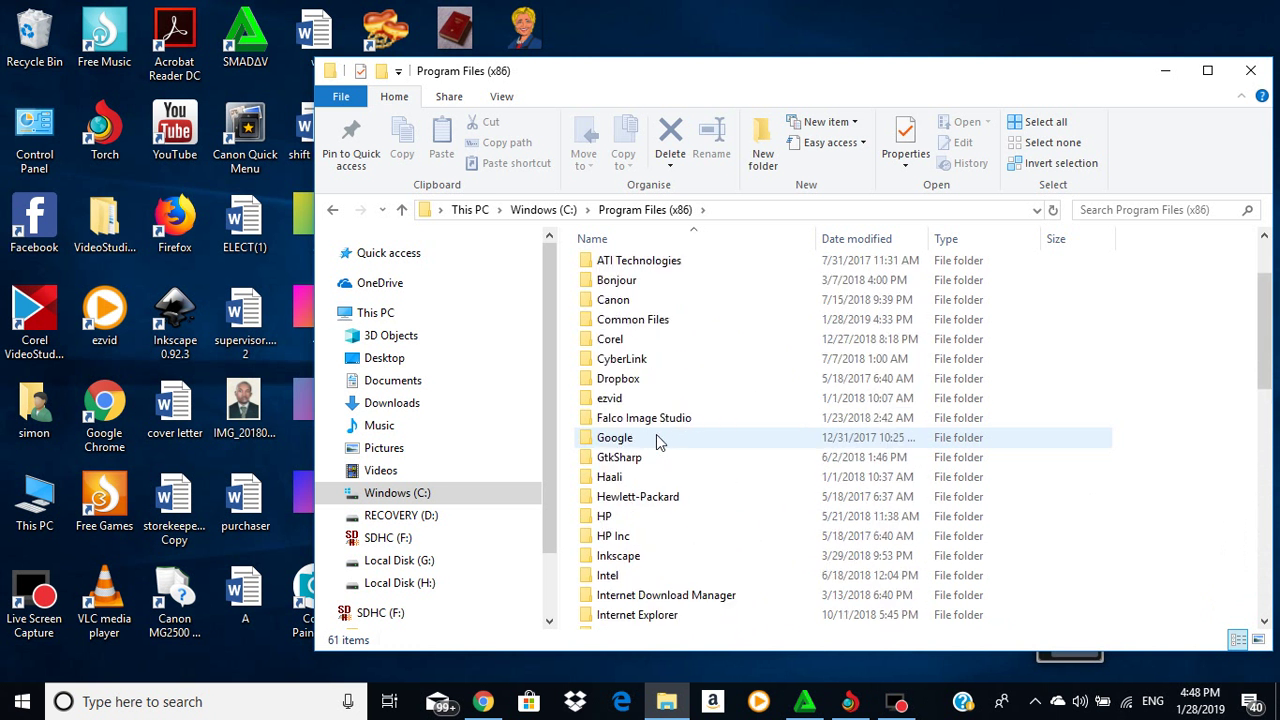
pyautogui.click(334, 209)
# Step: Open the bin folder of the installed JDK at Program Files\Java\jdk-11.0.2
pyautogui.doubleClick(651, 345)
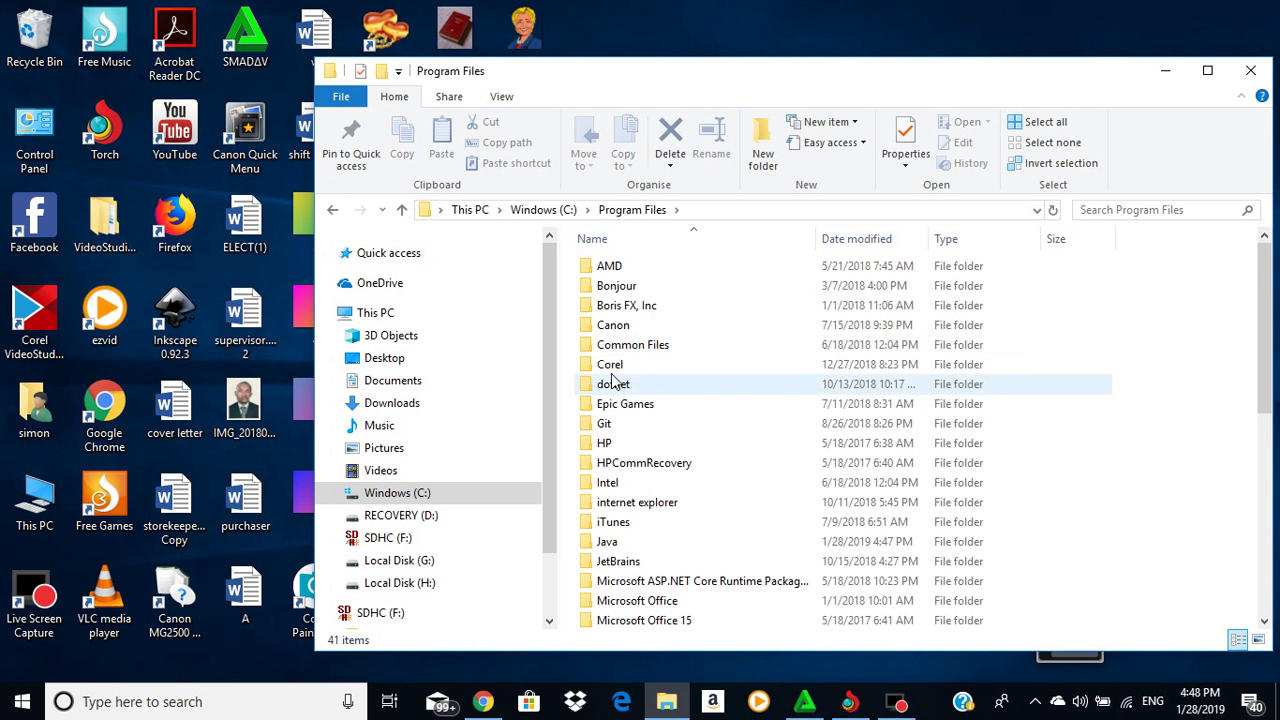
pyautogui.scroll(-1, 633, 366)
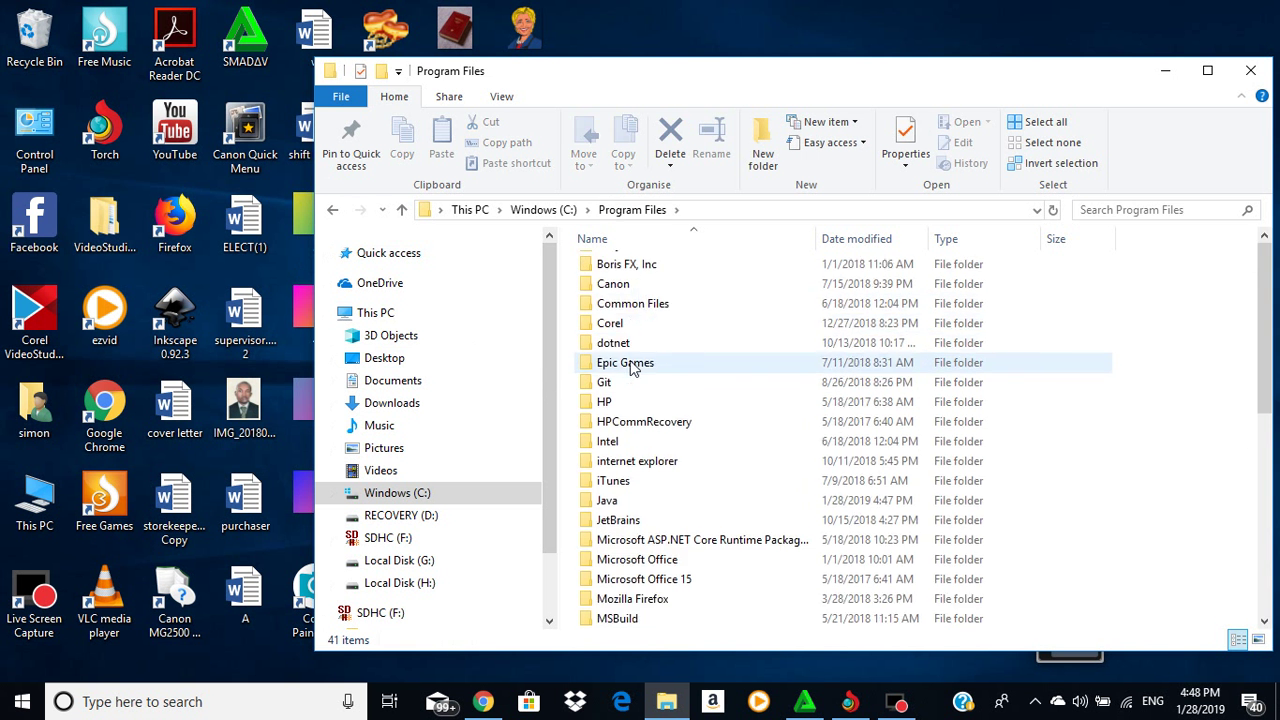
pyautogui.doubleClick(607, 505)
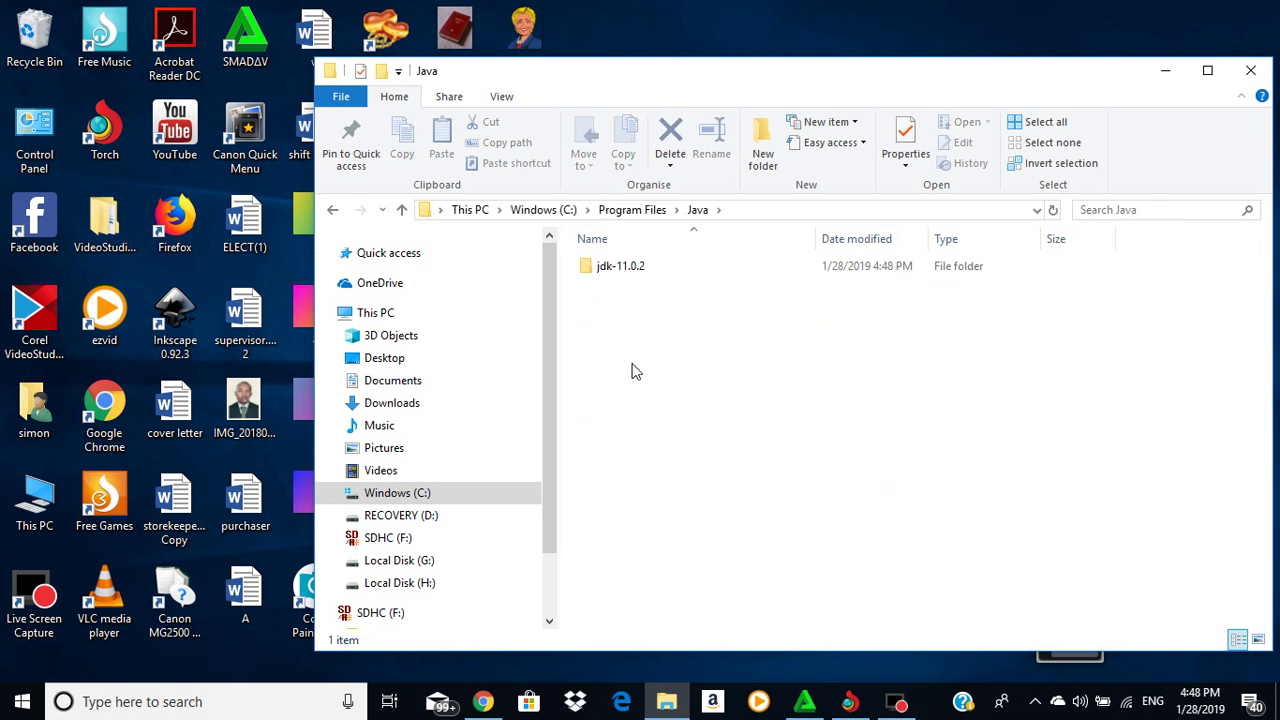
pyautogui.doubleClick(625, 267)
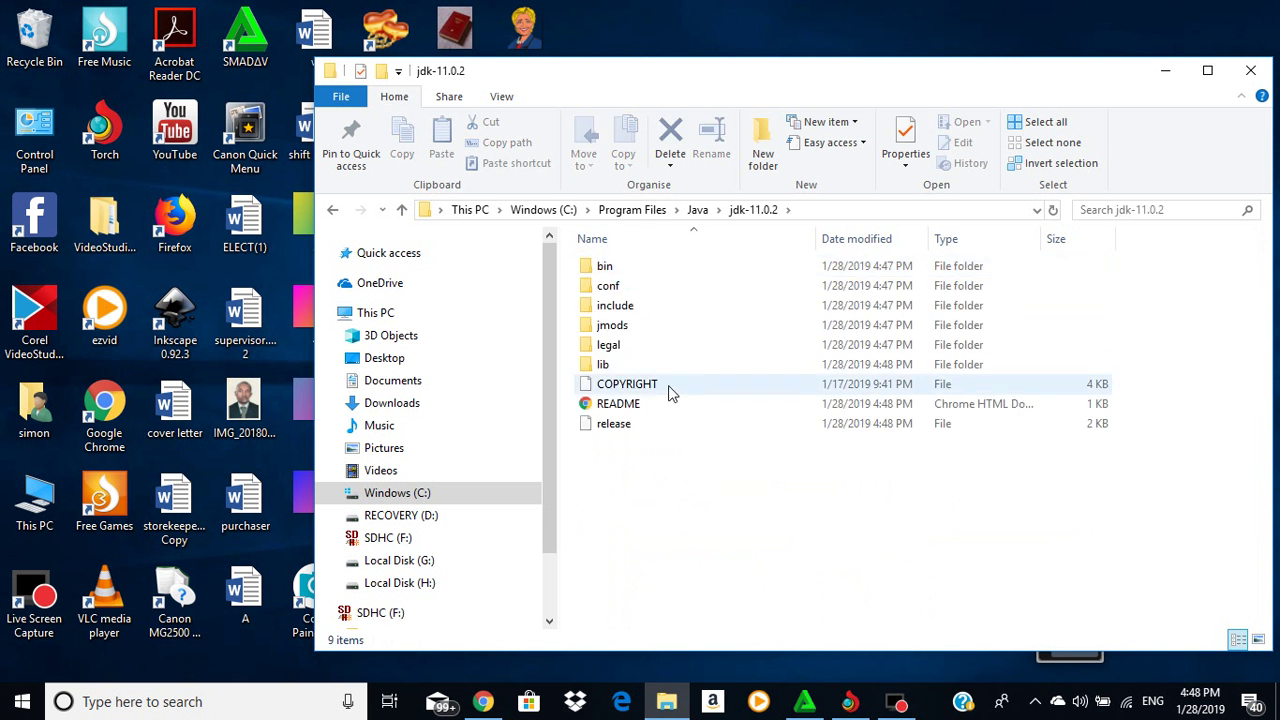
pyautogui.doubleClick(612, 268)
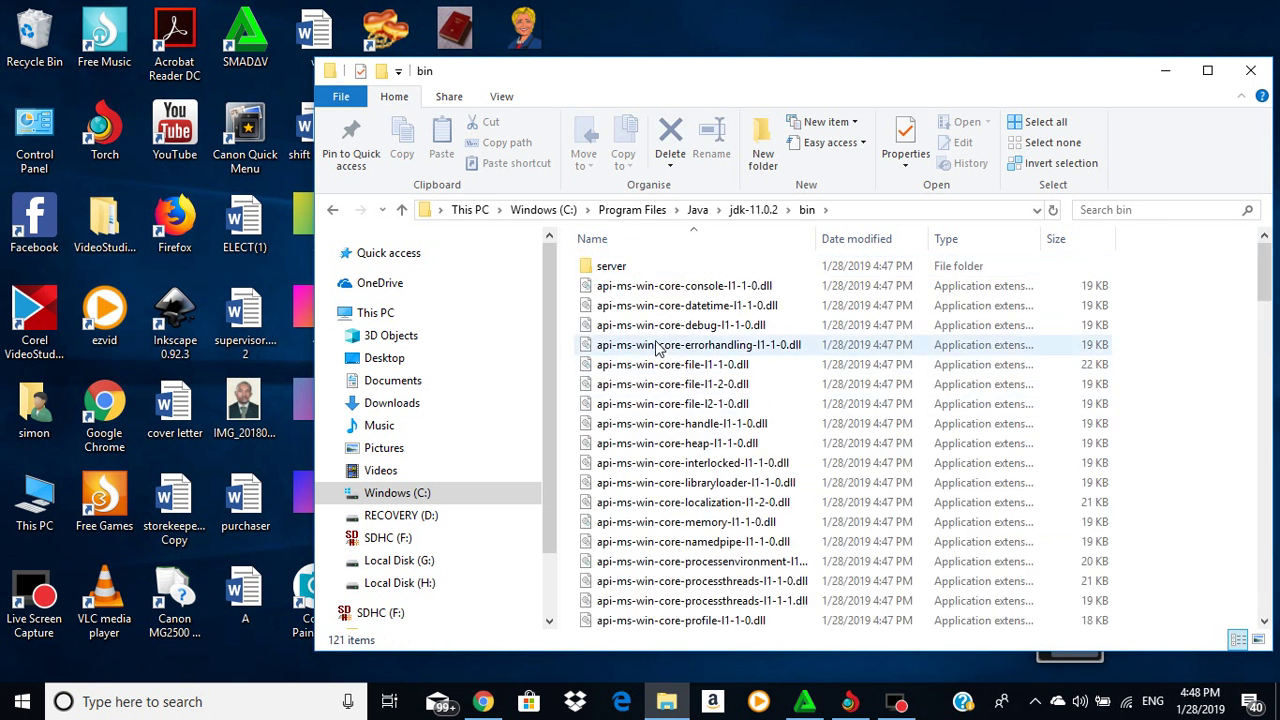
# Step: Copy the full folder path C:\Program Files\Java\jdk-11.0.2\bin to the clipboard
pyautogui.click(1037, 210)
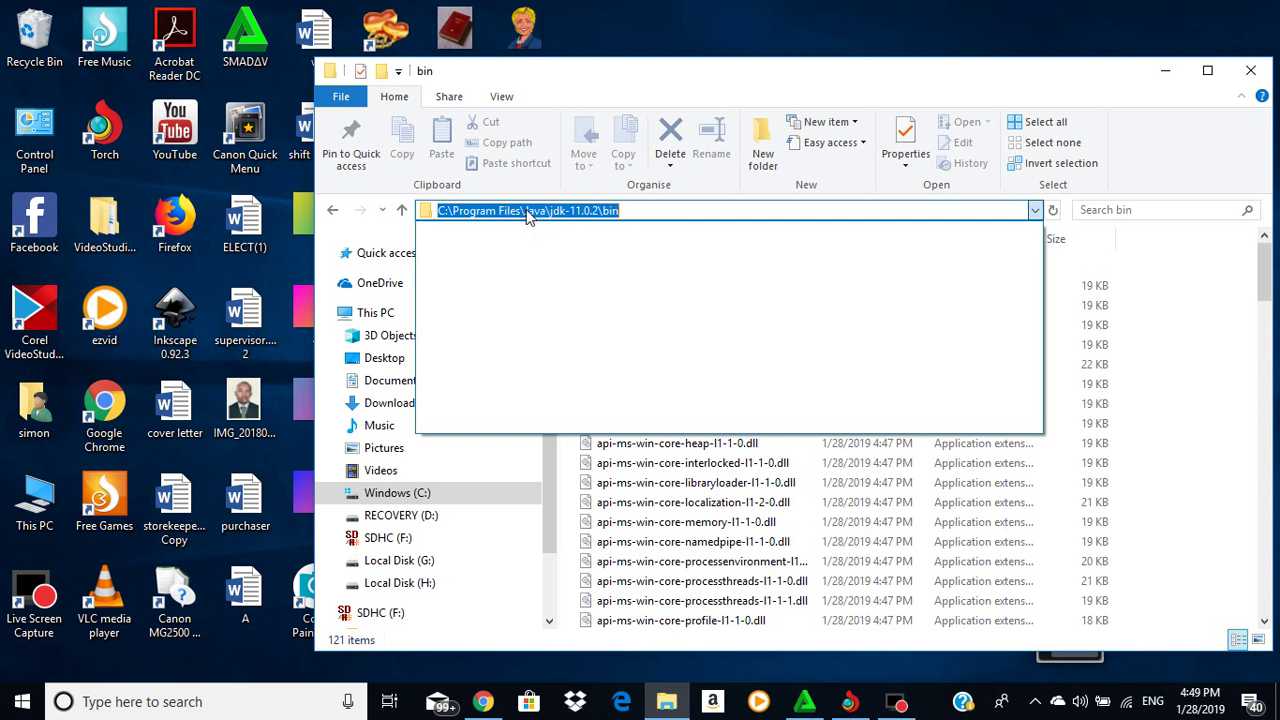
pyautogui.click(1204, 317)
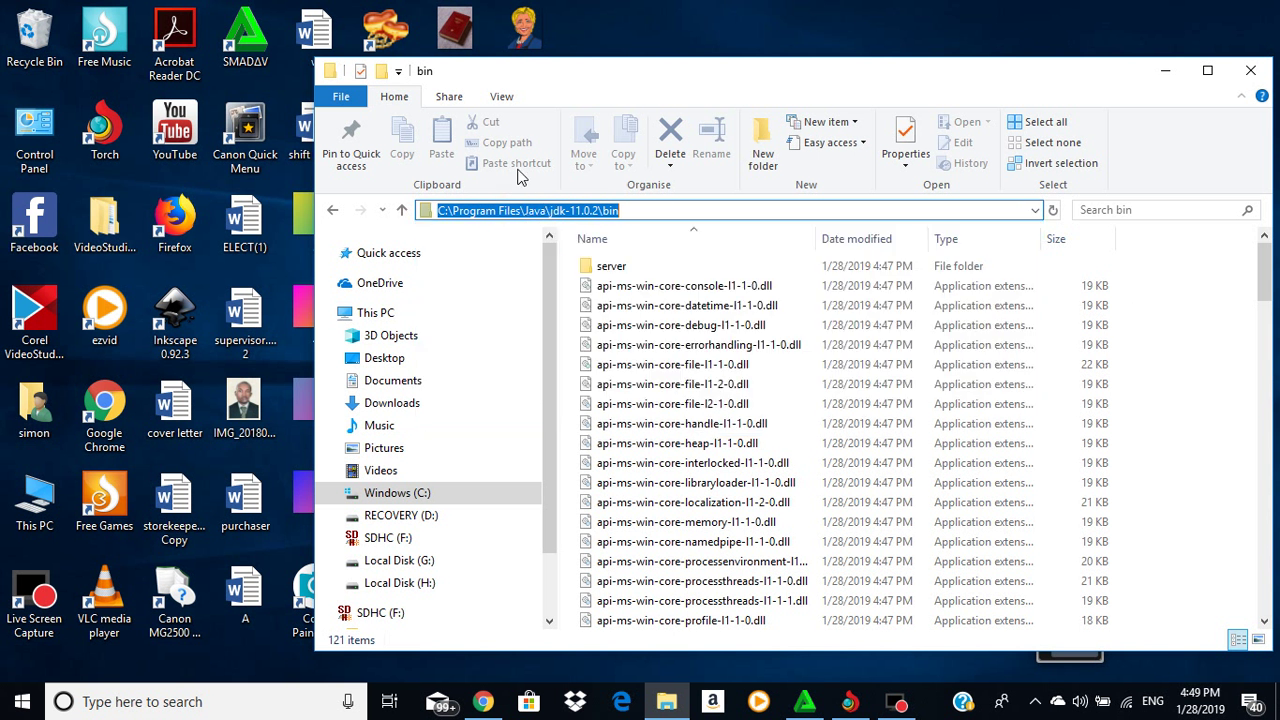
pyautogui.rightClick(530, 210)
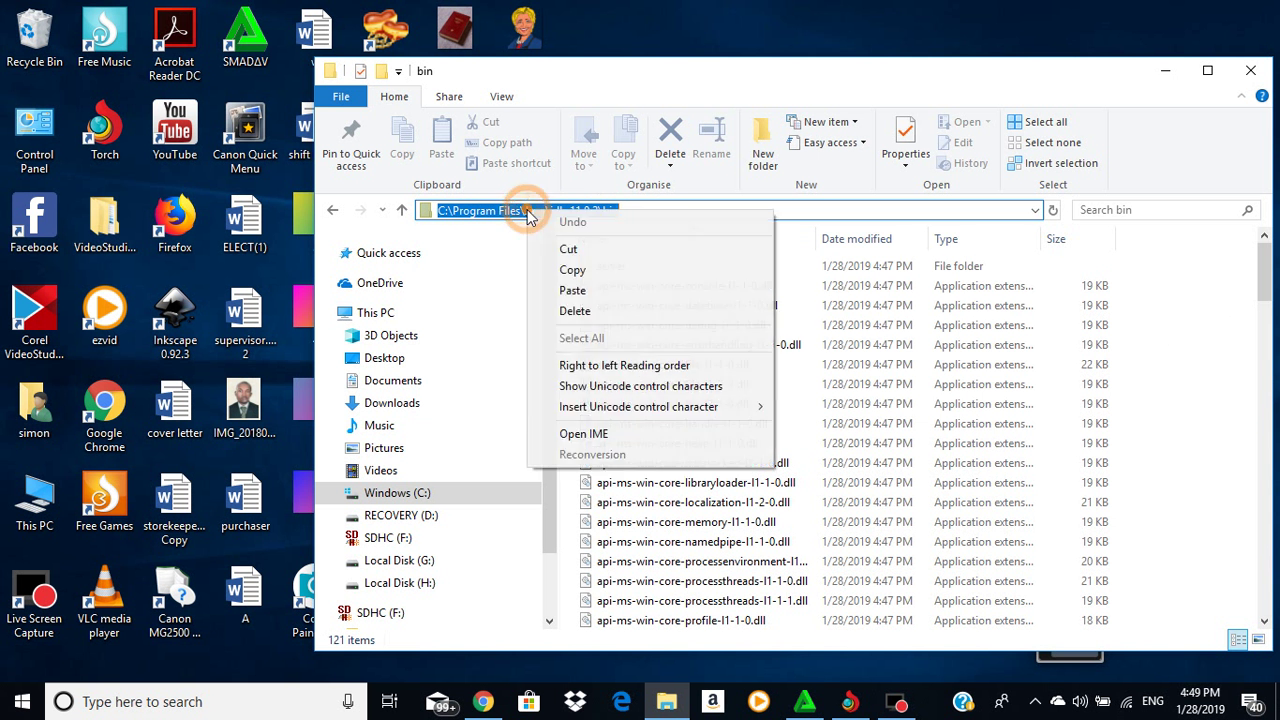
pyautogui.click(572, 268)
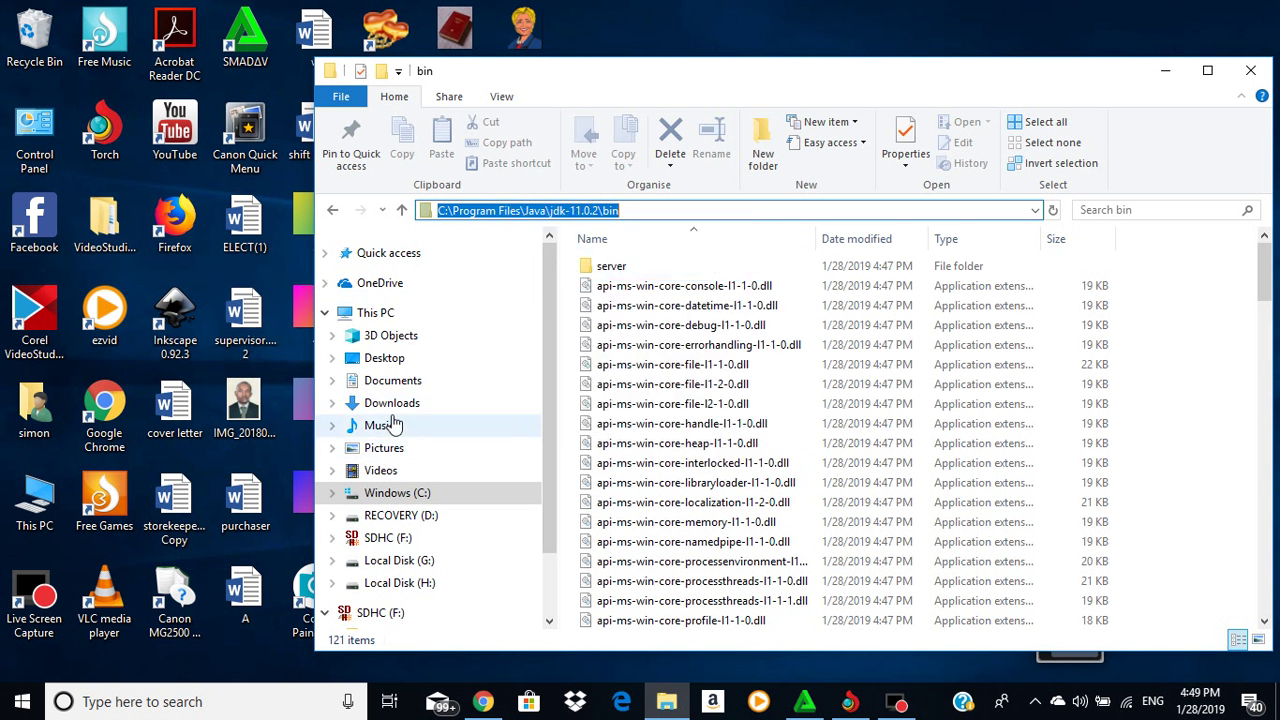
# Step: Open the properties of This PC and bring up the advanced system settings
pyautogui.scroll(-1, 428, 525)
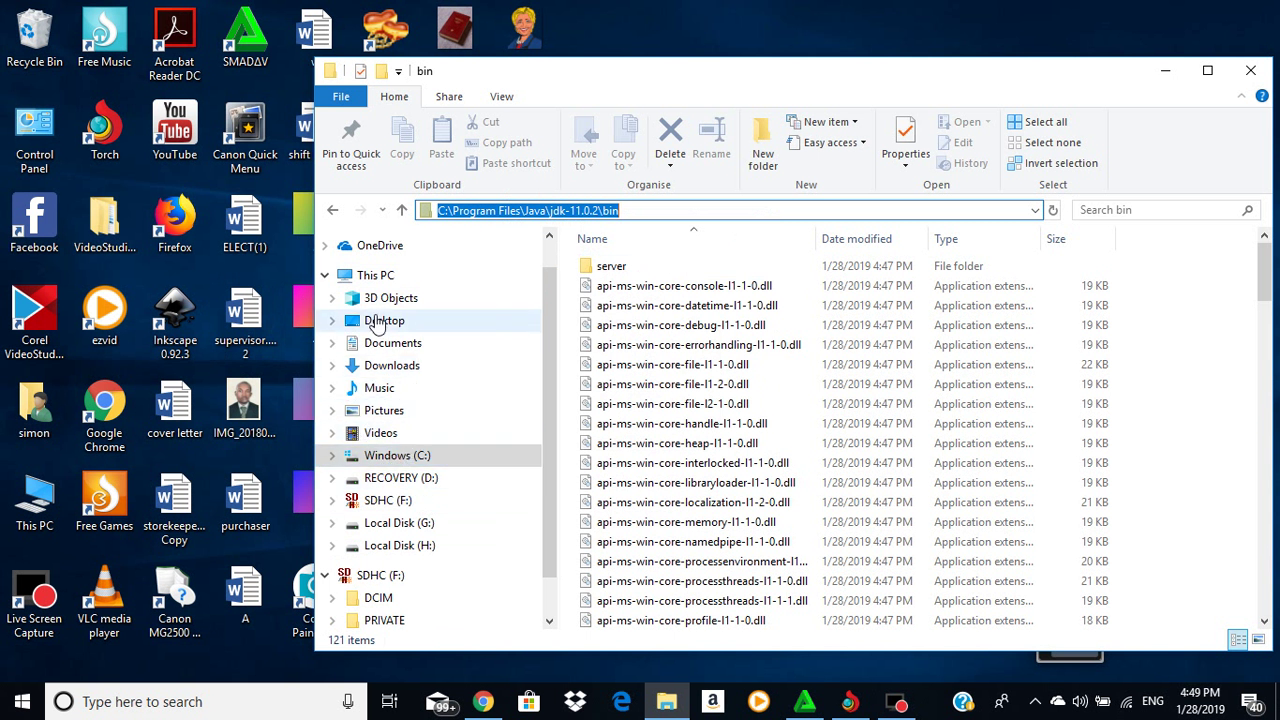
pyautogui.click(375, 280)
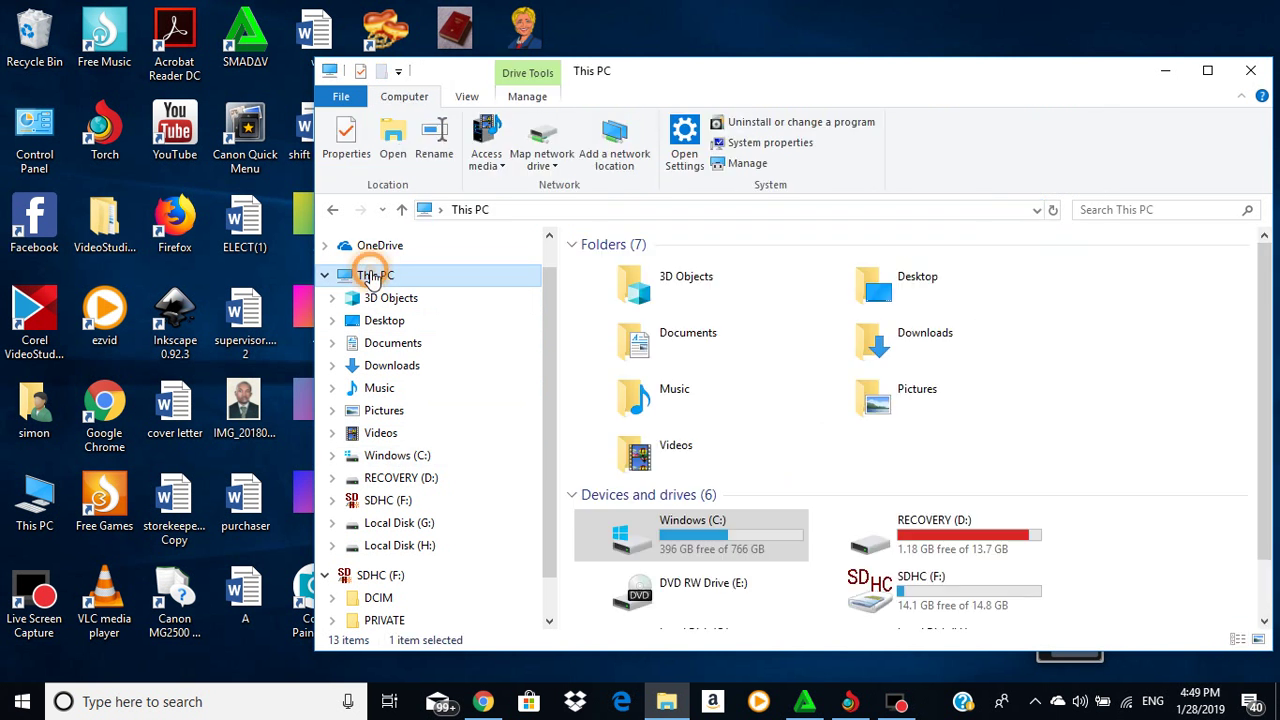
pyautogui.rightClick(372, 277)
pyautogui.click(428, 517)
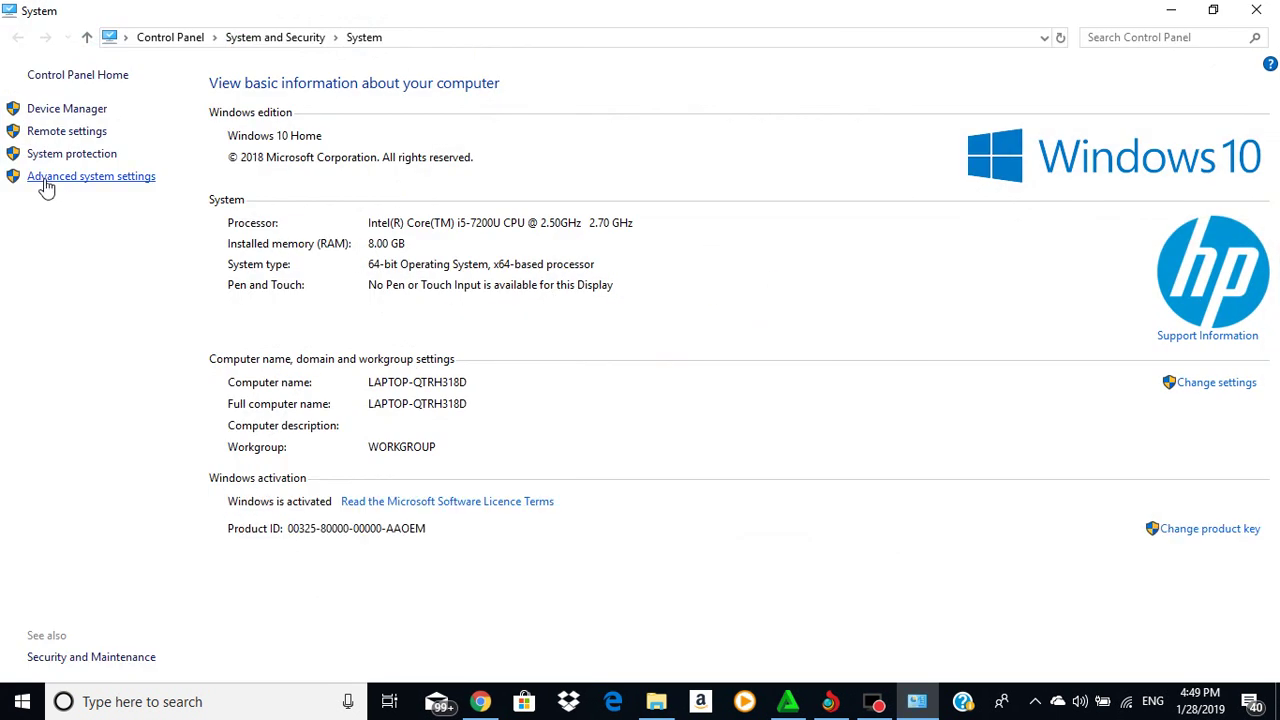
pyautogui.click(100, 180)
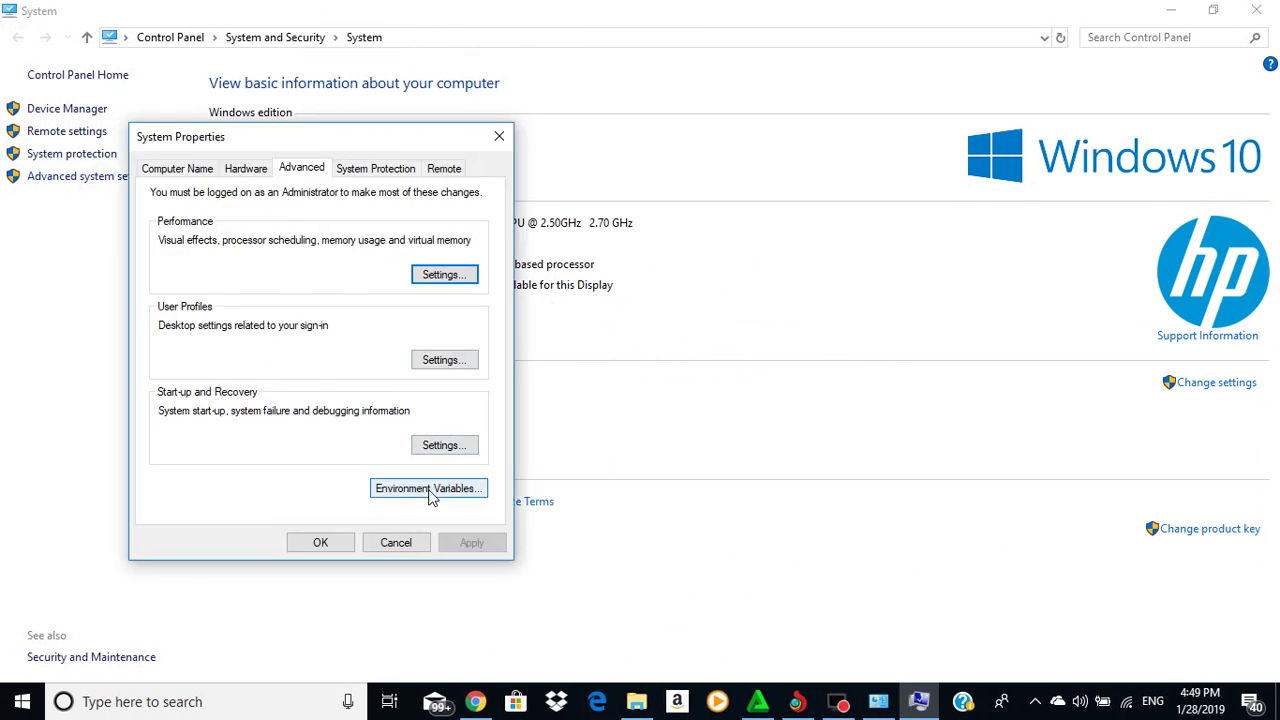
# Step: Add the copied path C:\Program Files\Java\jdk-11.0.2\bin as a new entry in the Path system variable
pyautogui.click(421, 492)
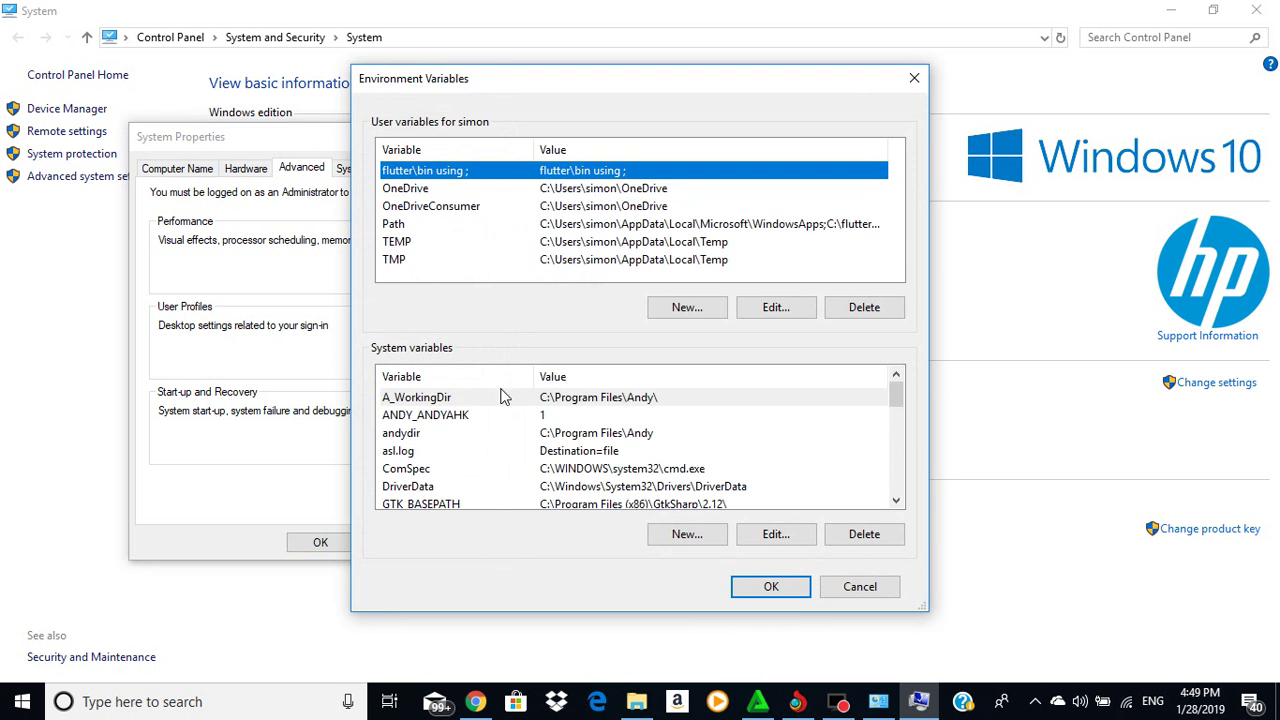
pyautogui.scroll(-3, 562, 470)
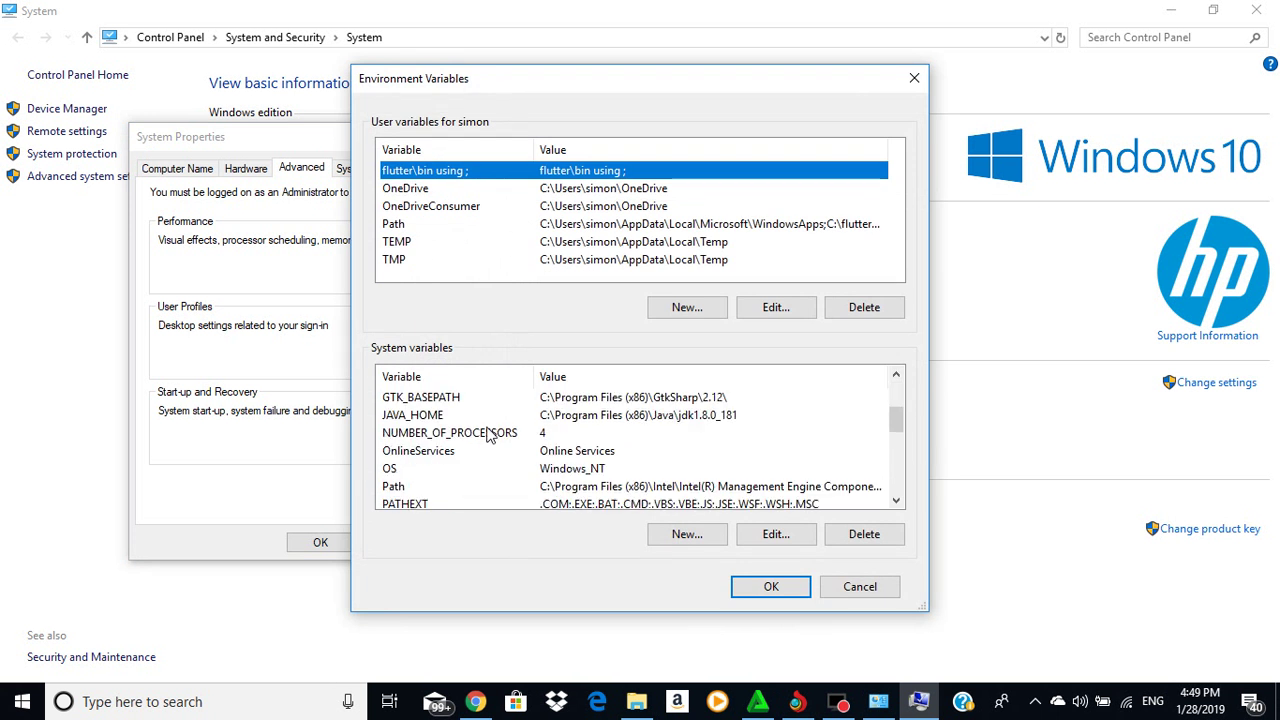
pyautogui.click(598, 488)
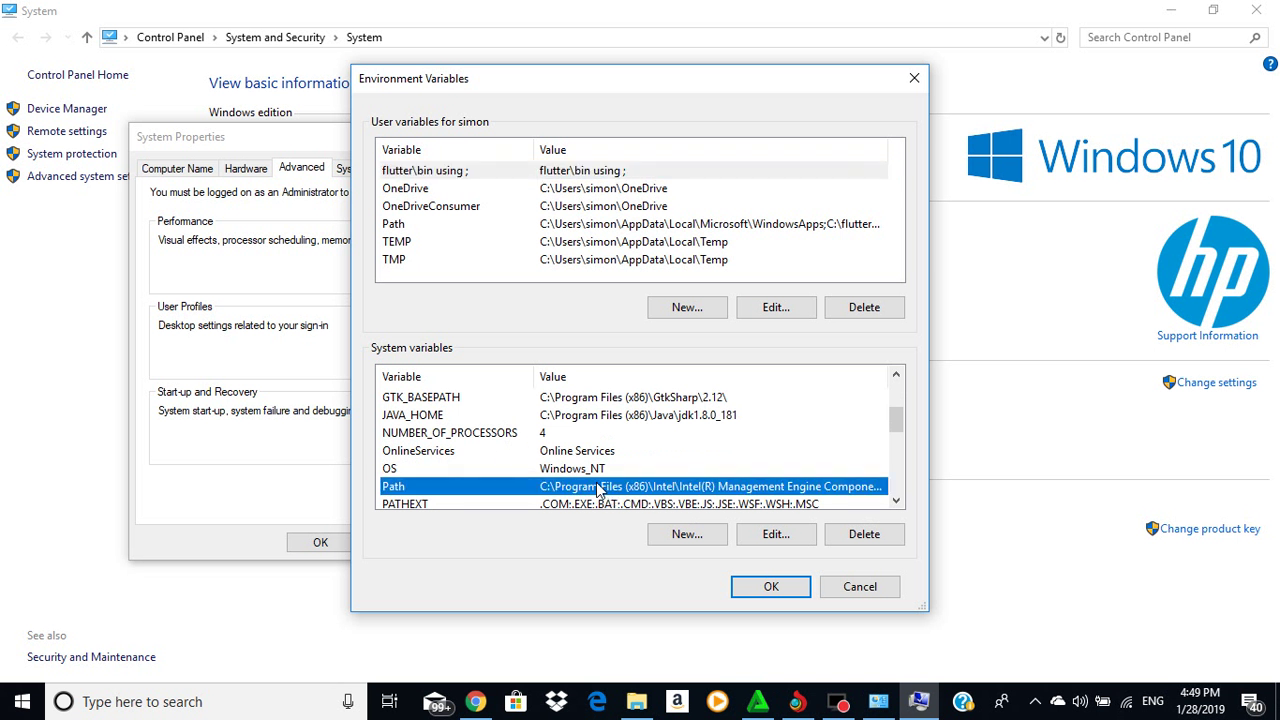
pyautogui.click(776, 534)
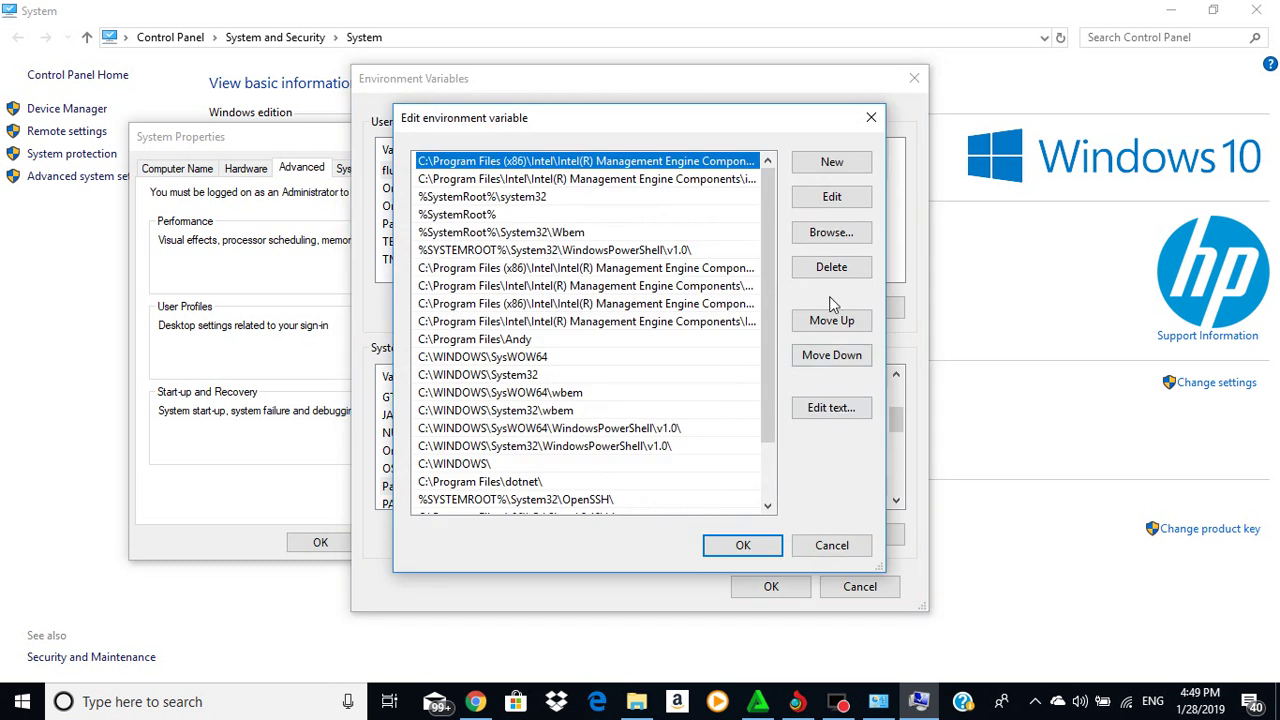
pyautogui.click(832, 164)
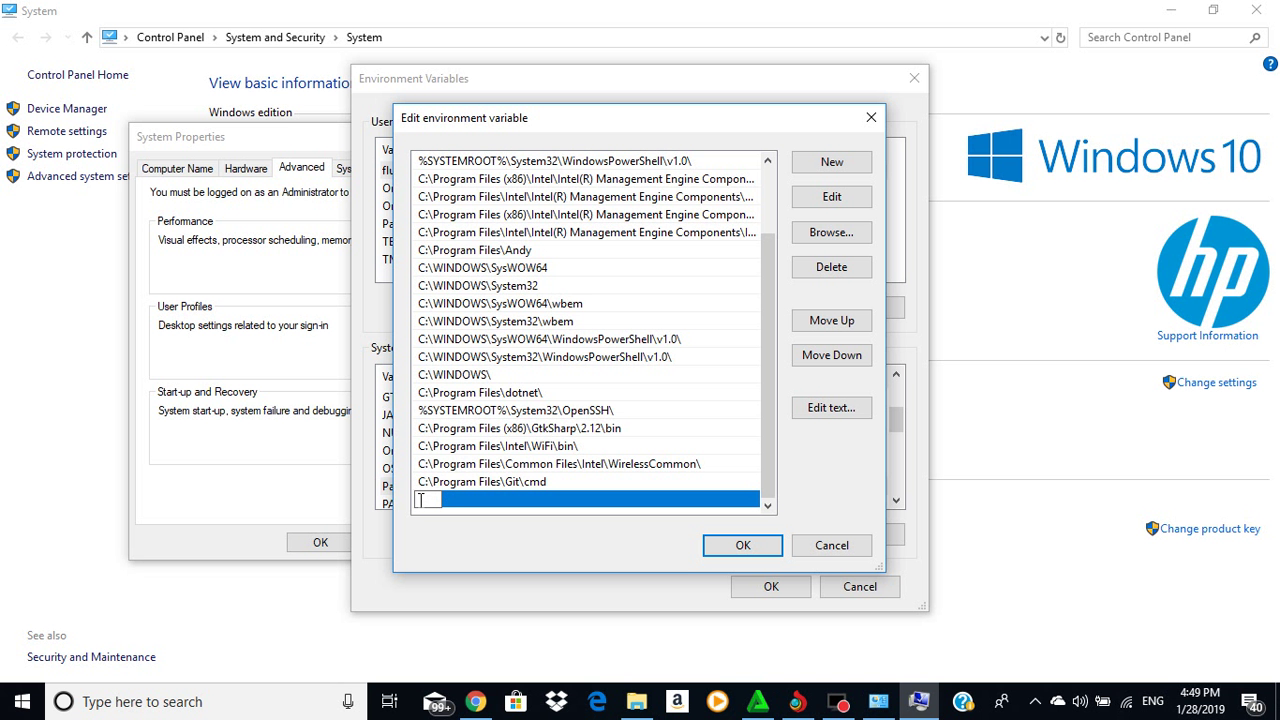
pyautogui.rightClick(420, 500)
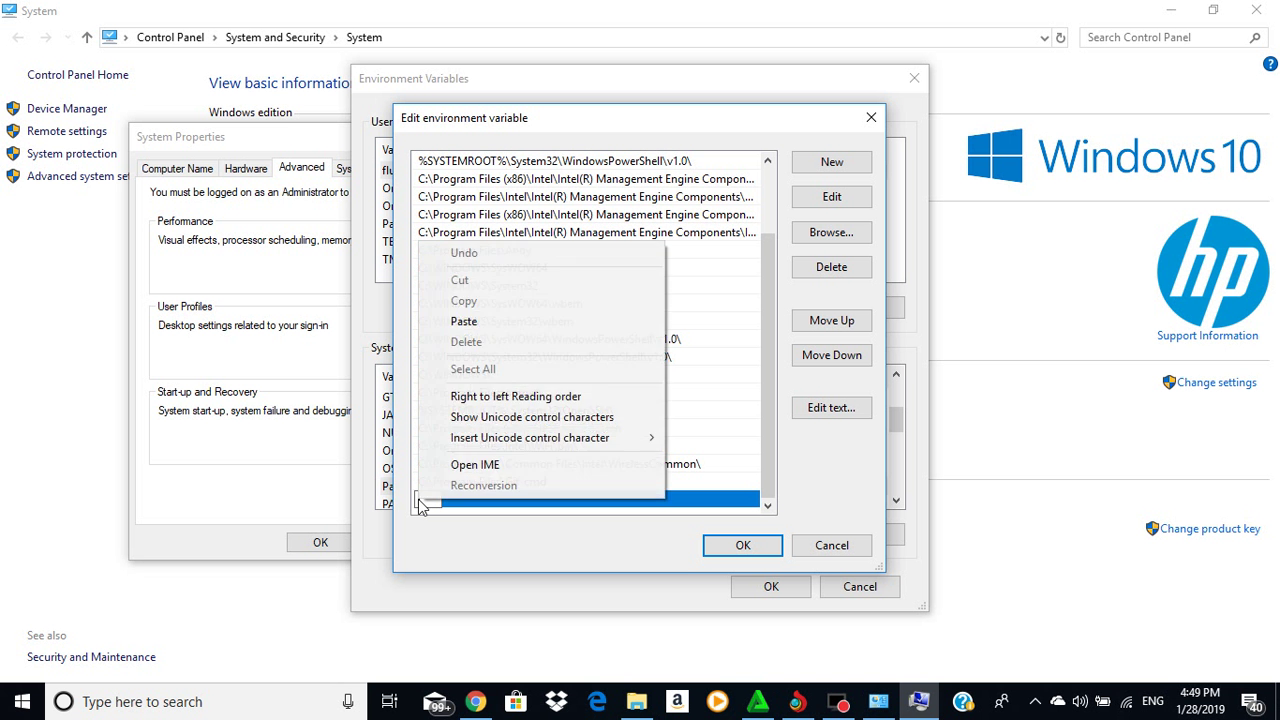
pyautogui.click(489, 325)
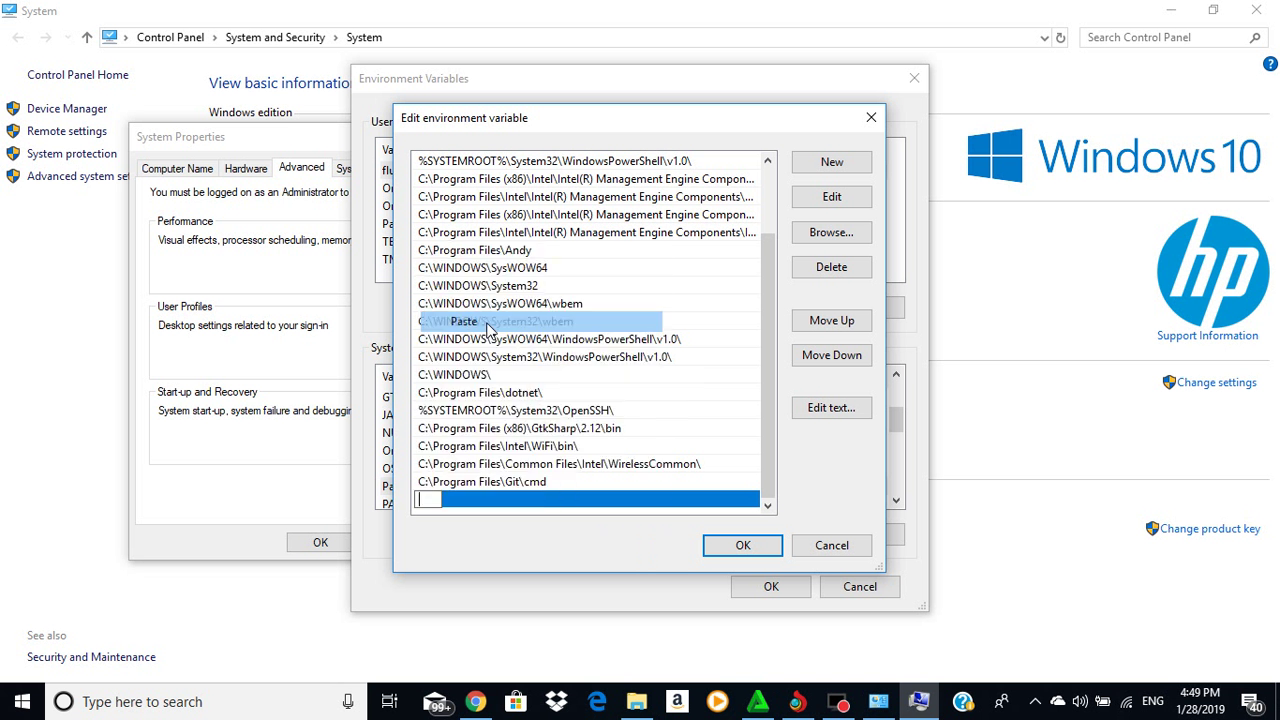
pyautogui.click(741, 547)
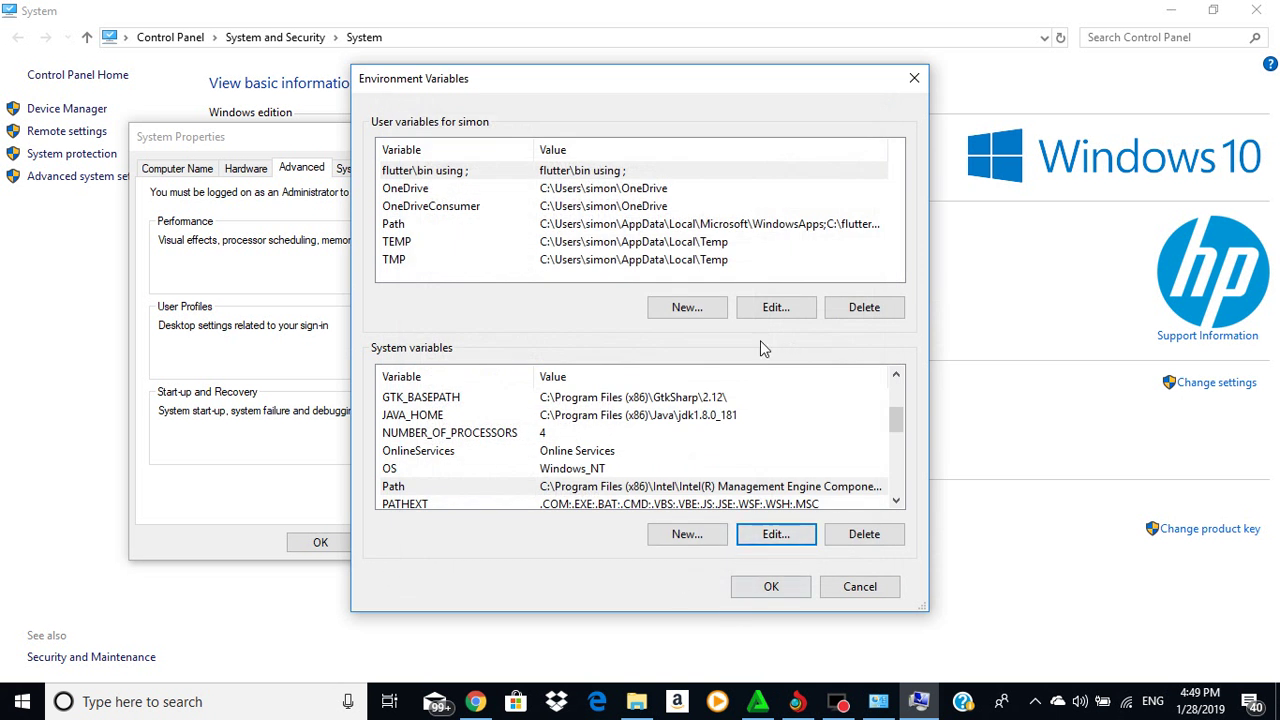
# Step: Confirm the environment variables and system properties, and minimize the System window
pyautogui.click(771, 588)
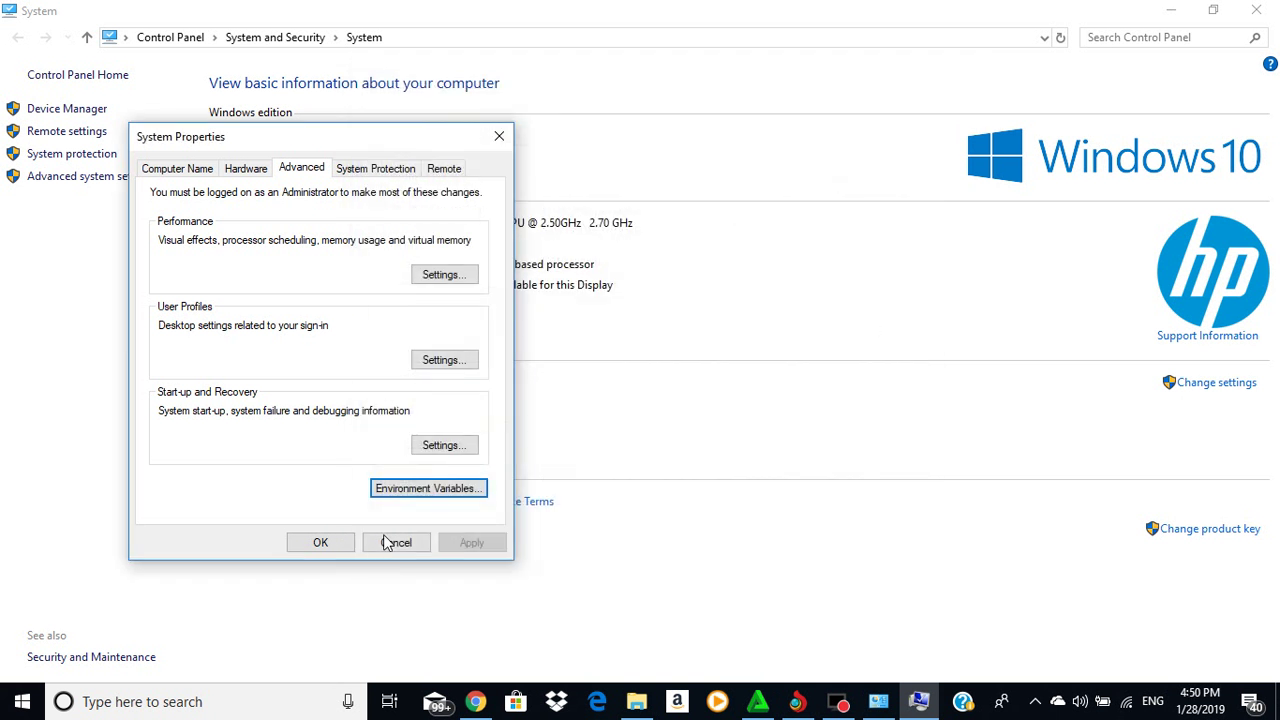
pyautogui.click(312, 542)
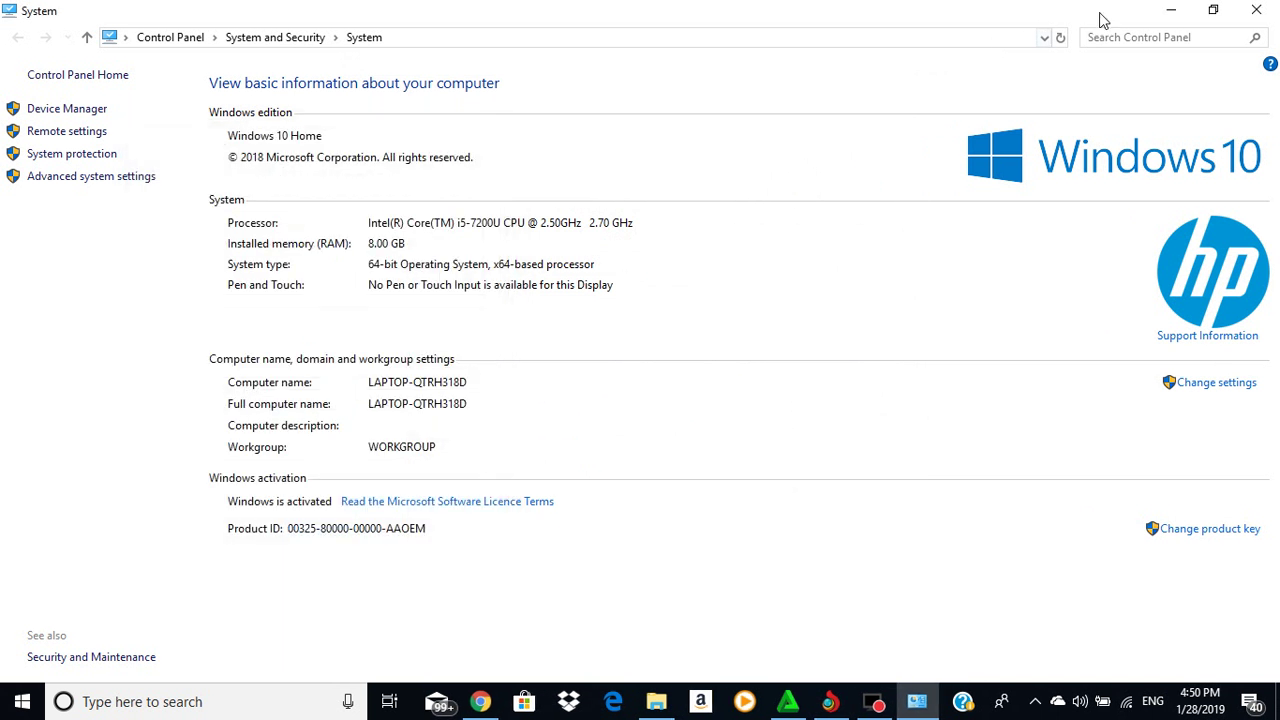
pyautogui.click(1166, 12)
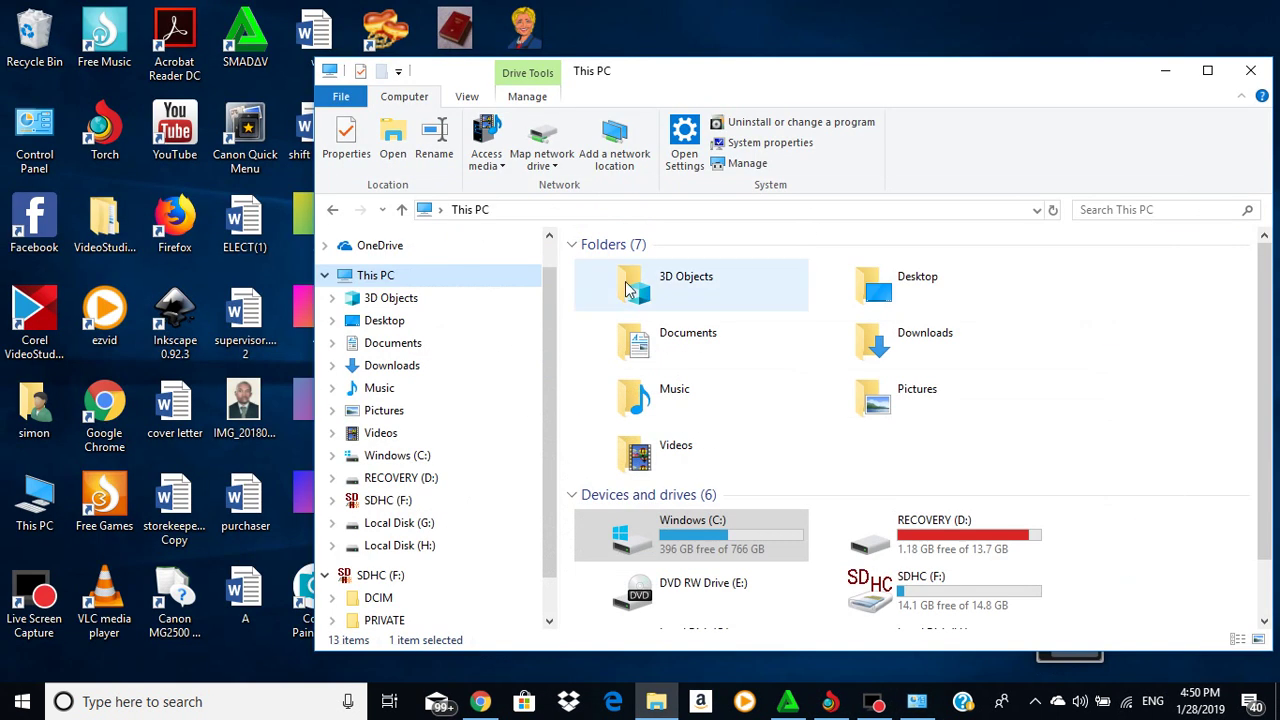
# Step: Search Windows for Command Prompt, open it and run the javac command
pyautogui.click(240, 709)
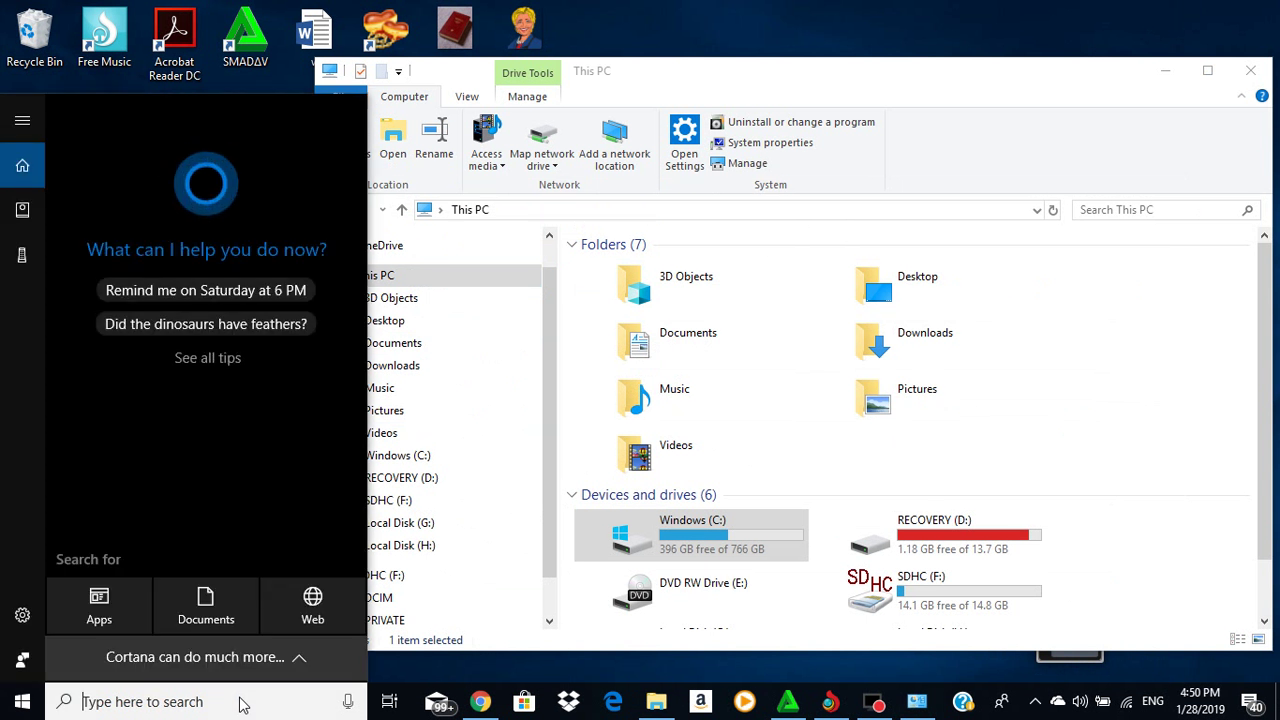
pyautogui.write('com')
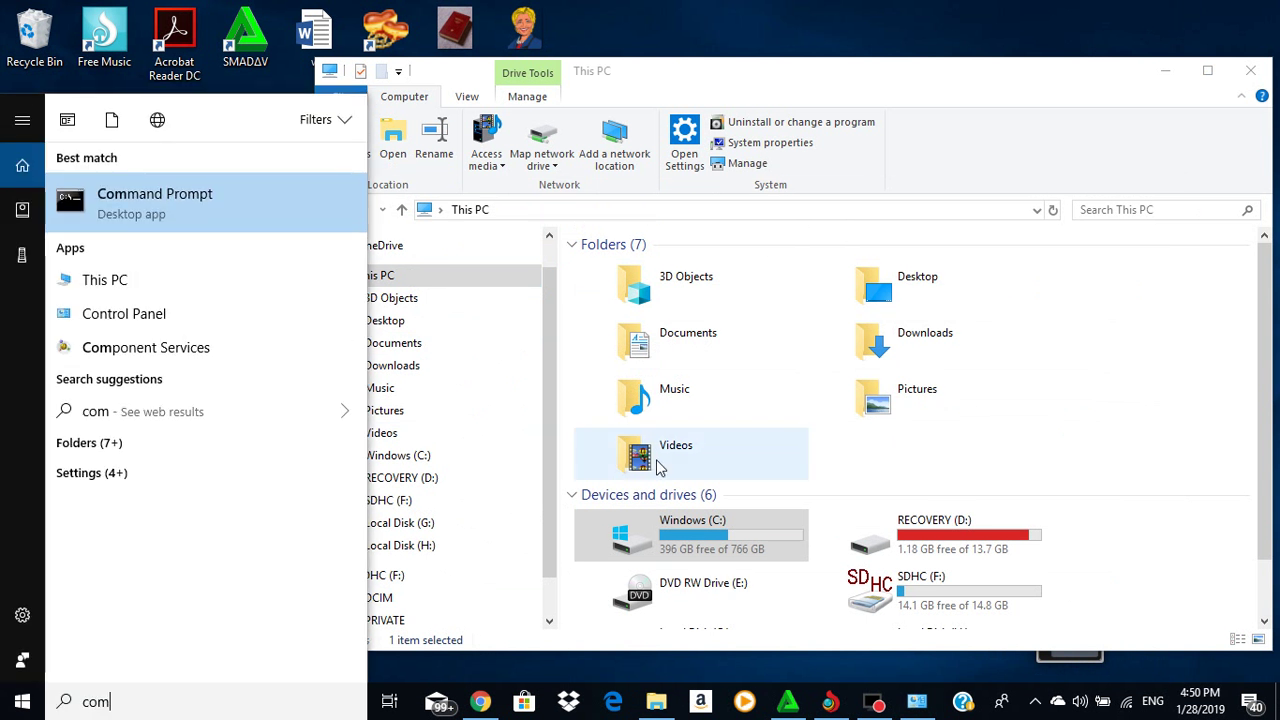
pyautogui.click(222, 202)
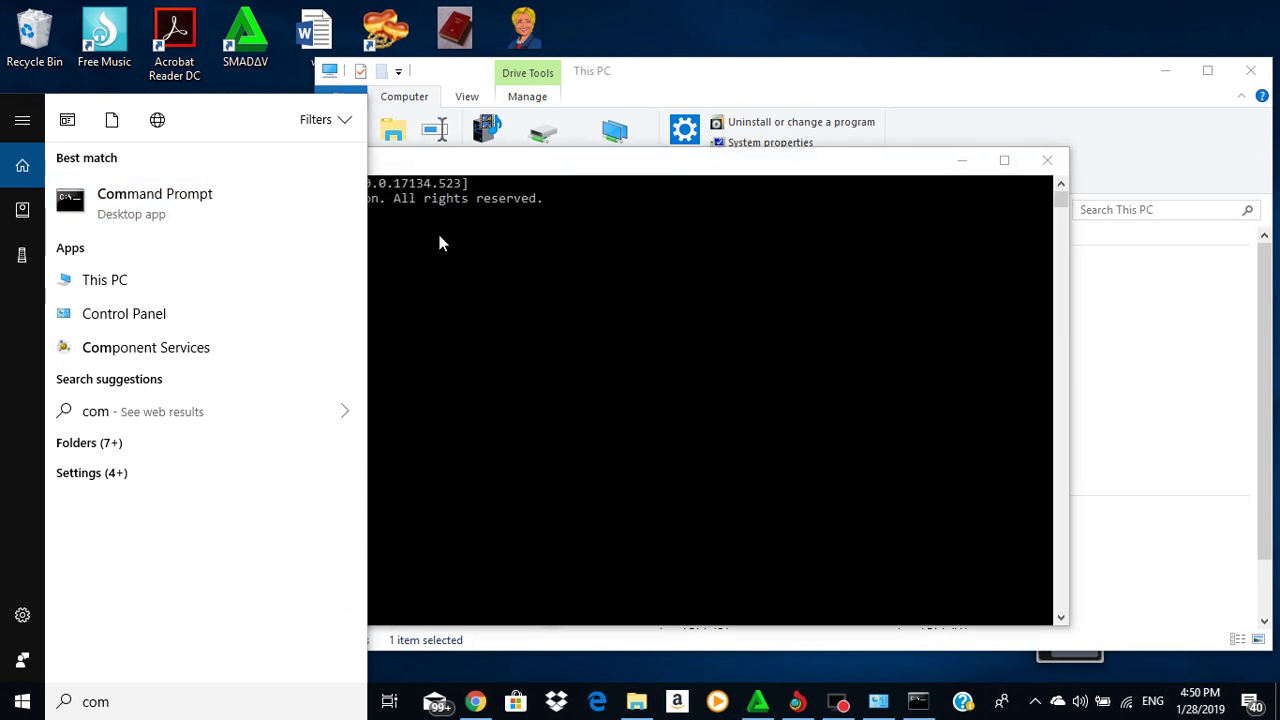
pyautogui.click(449, 258)
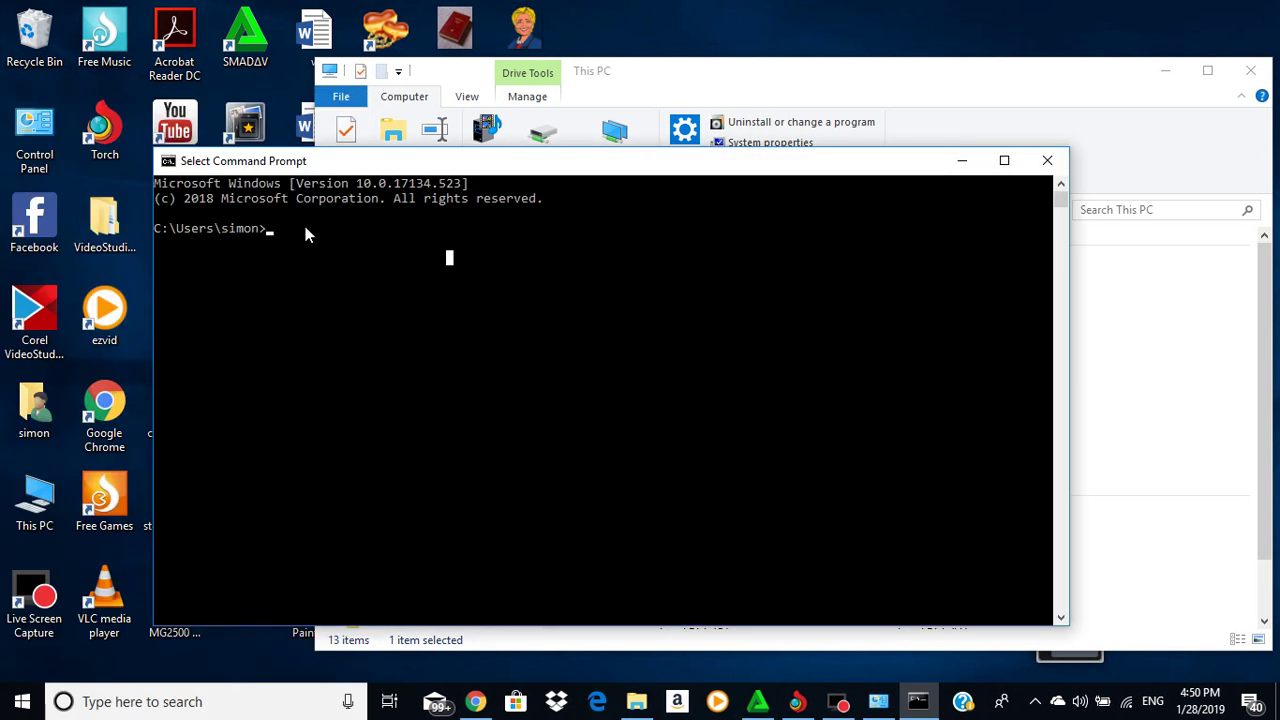
pyautogui.write('javac')
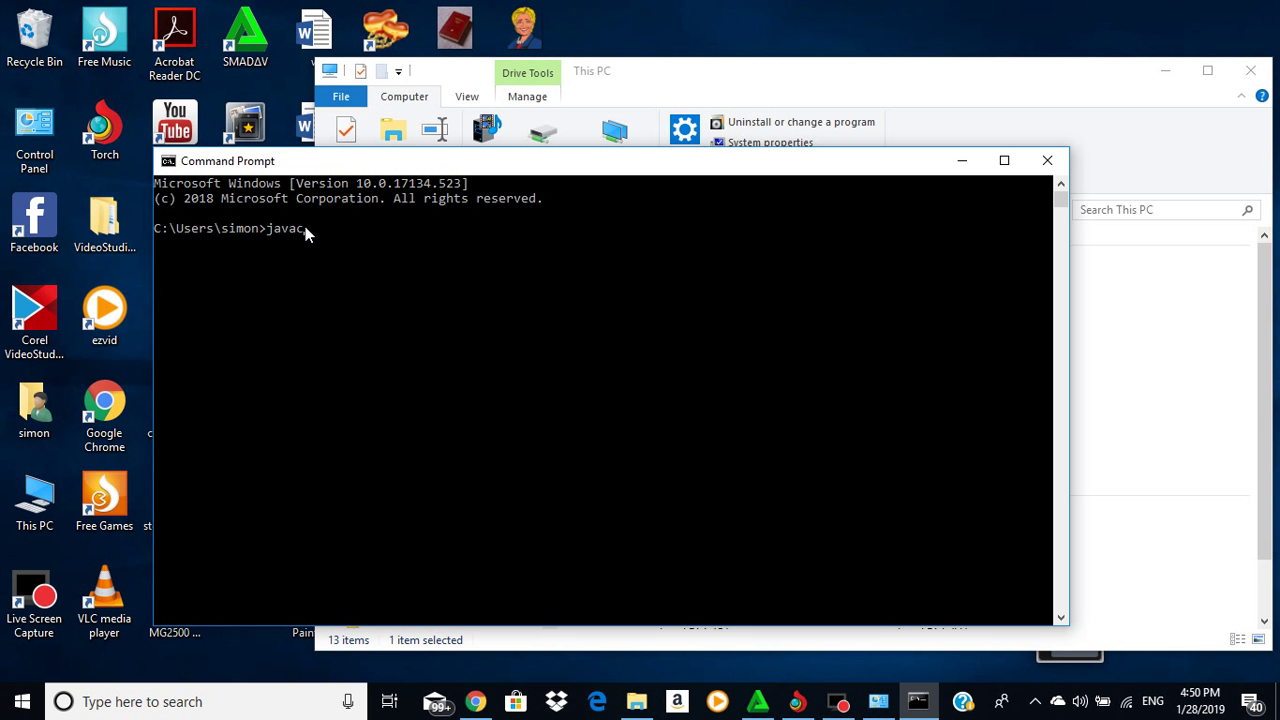
pyautogui.press('Return')
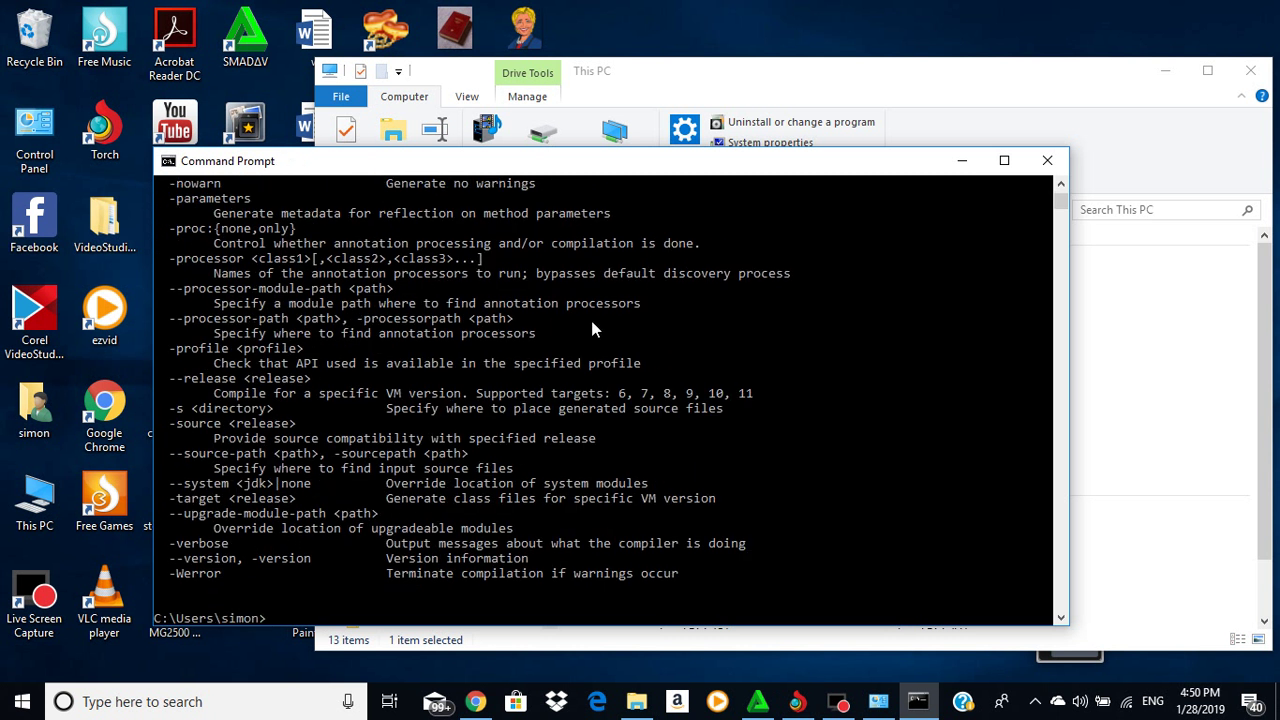
# Step: Examine the javac option list in the output, maximizing the Command Prompt window to read more of it
pyautogui.scroll(3, 590, 309)
pyautogui.scroll(-3, 593, 306)
pyautogui.scroll(3, 597, 308)
pyautogui.scroll(1, 597, 316)
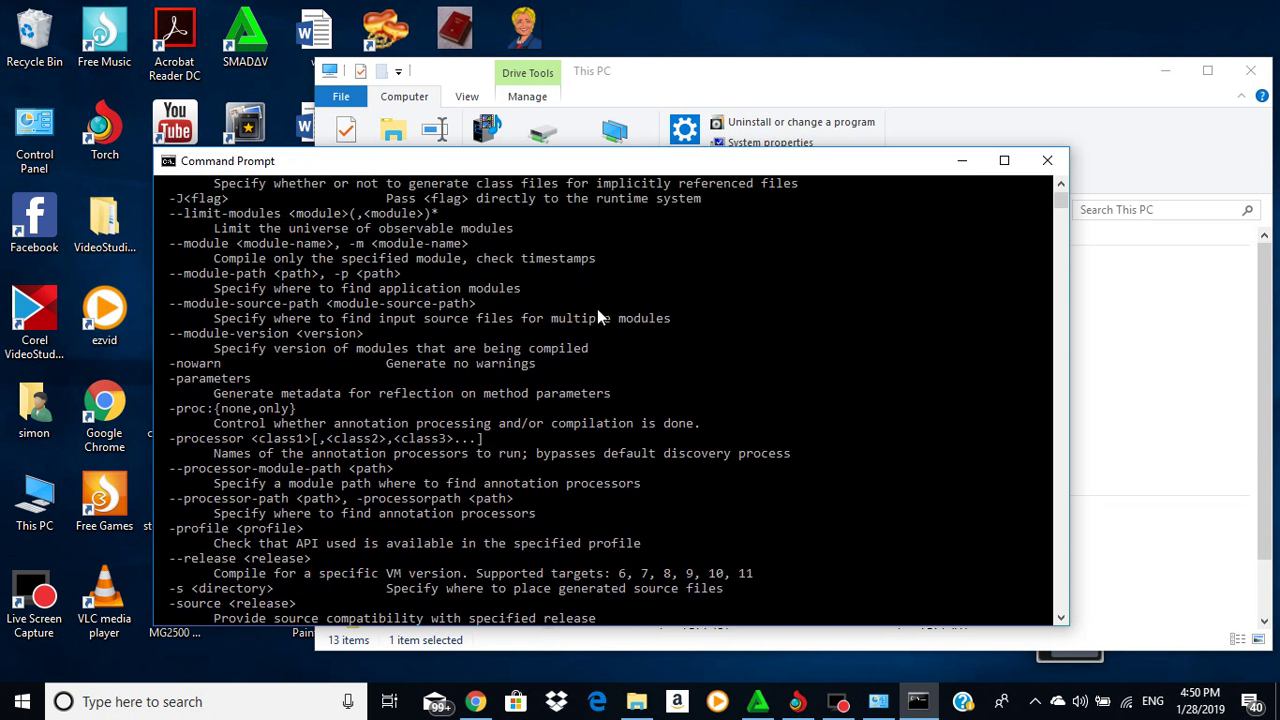
pyautogui.scroll(-3, 570, 270)
pyautogui.scroll(2, 642, 337)
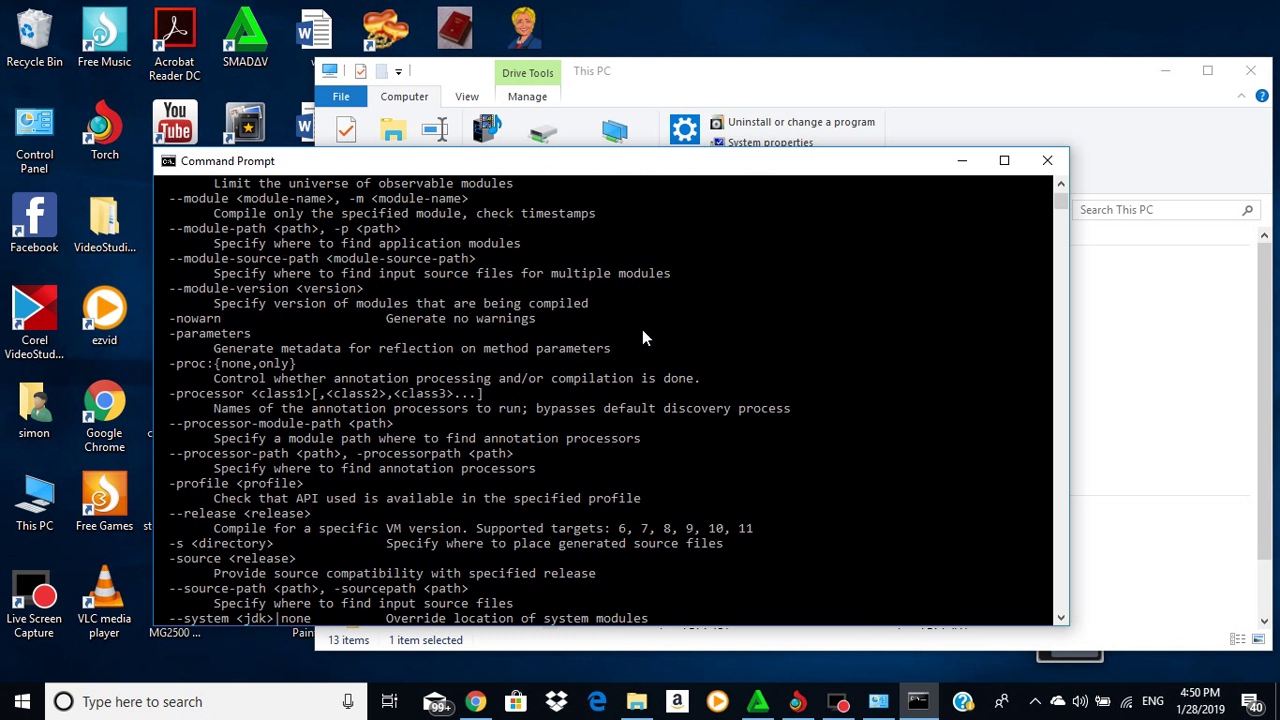
pyautogui.scroll(10, 648, 355)
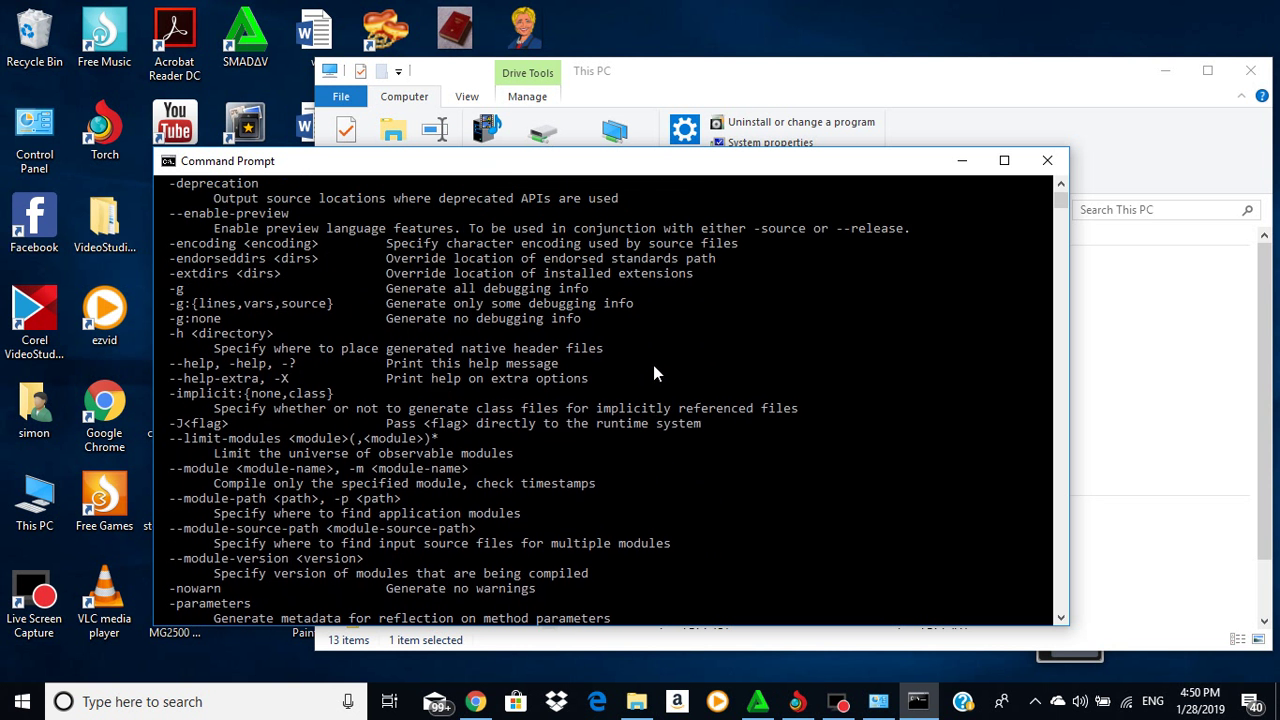
pyautogui.scroll(1, 656, 368)
pyautogui.scroll(-9, 600, 320)
pyautogui.scroll(-2, 629, 336)
pyautogui.scroll(4, 655, 339)
pyautogui.scroll(-3, 660, 336)
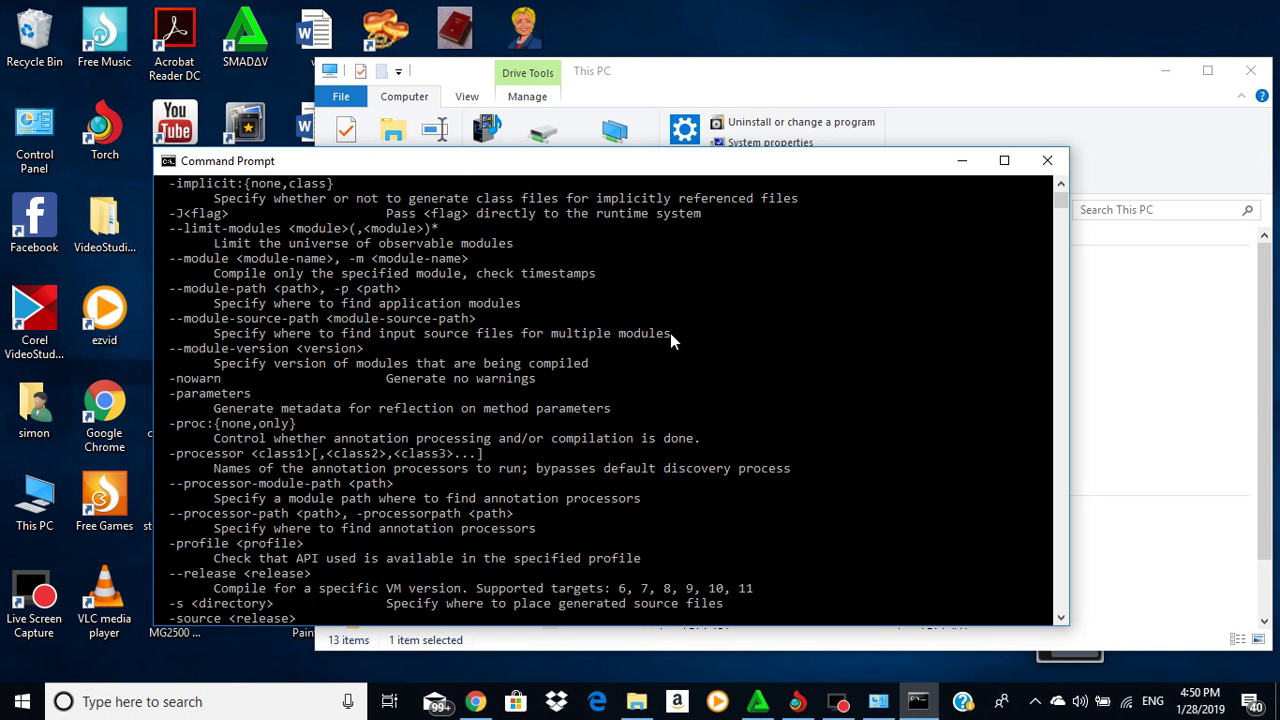
pyautogui.click(1004, 160)
pyautogui.scroll(7, 738, 306)
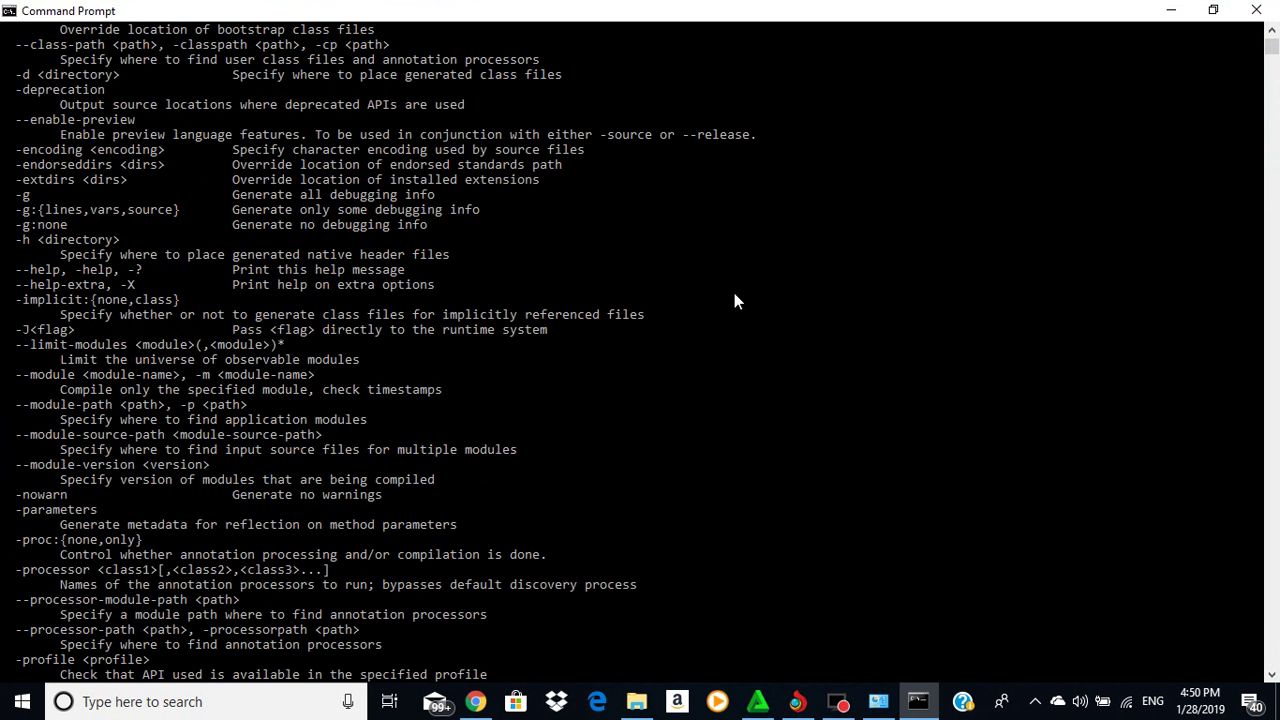